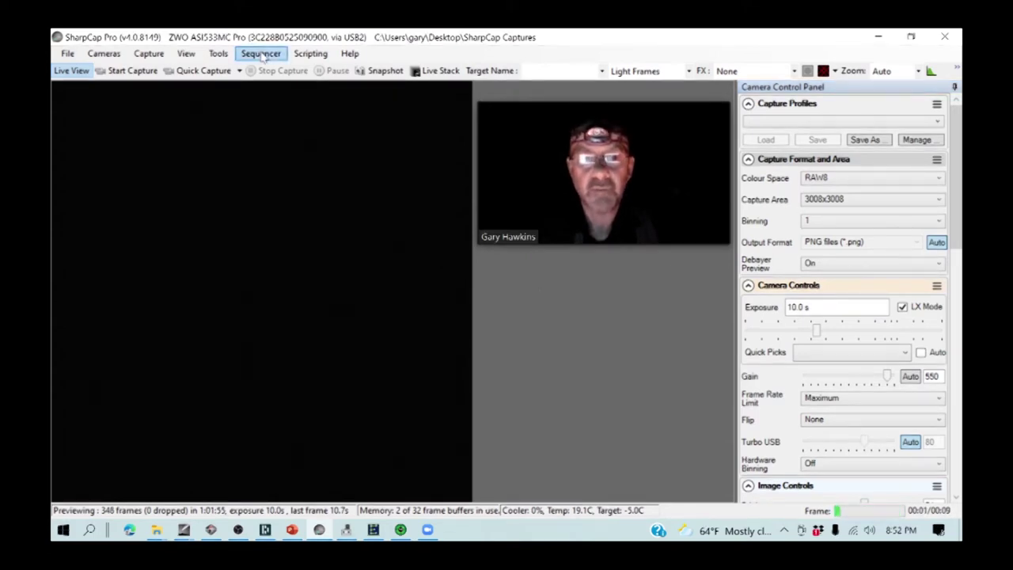
Step: Run the recent sequence 'Image VARIABLE Star.scs' from the Sequencer menu
click(261, 53)
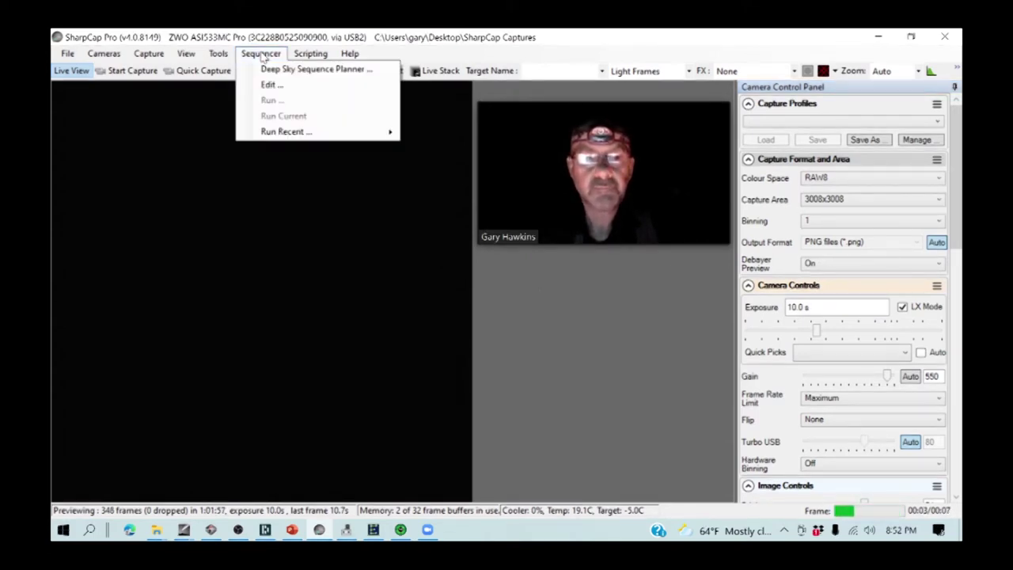
mouse_move(282, 135)
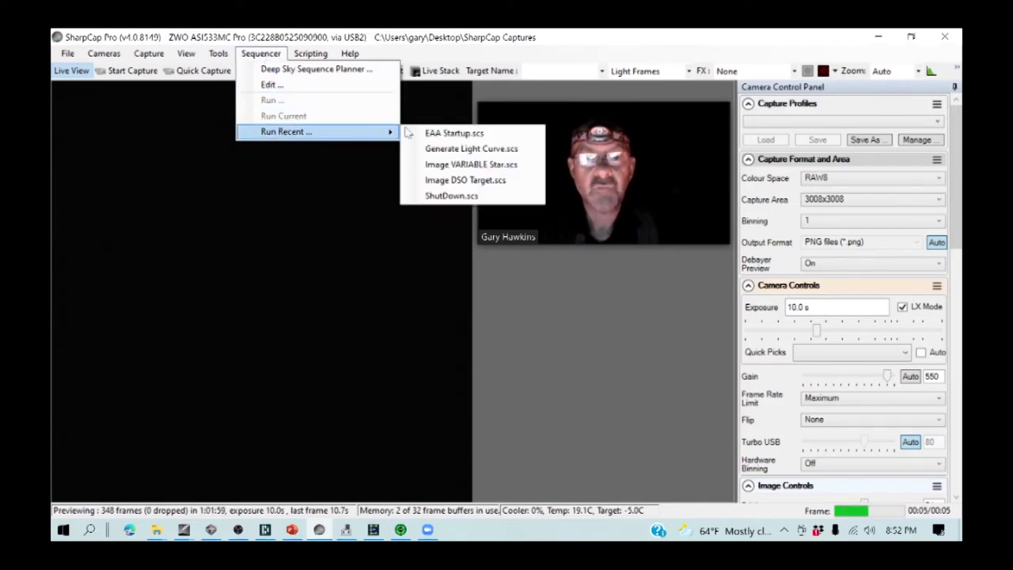
click(446, 166)
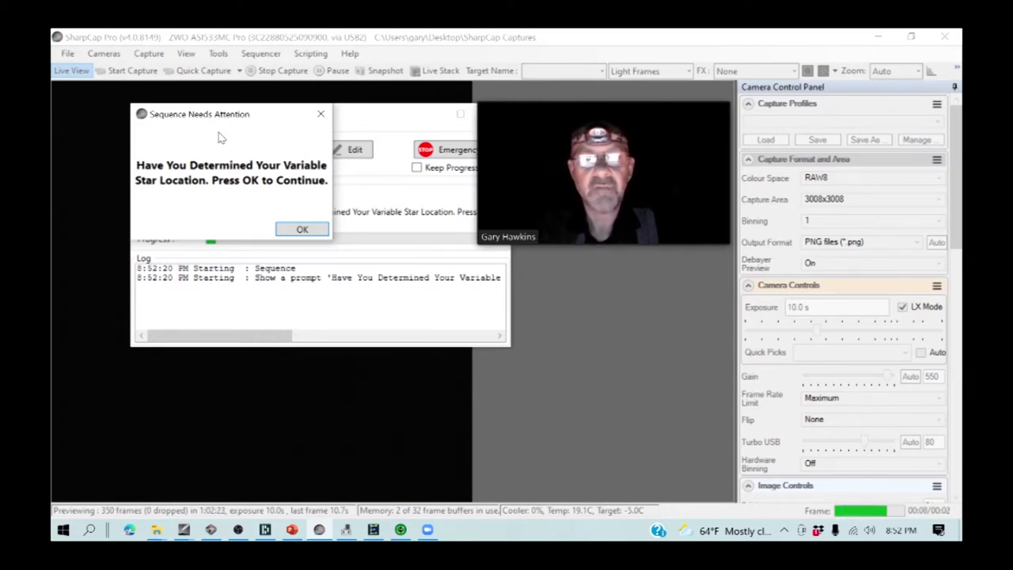
Step: Acknowledge the variable star location and UV/IR cut filter prompts with OK
click(290, 231)
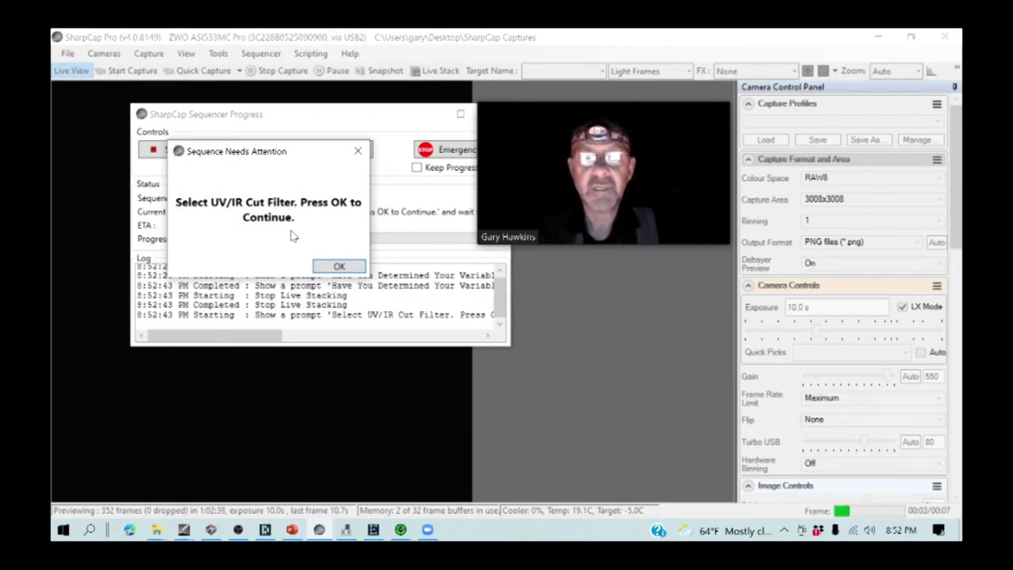
click(321, 267)
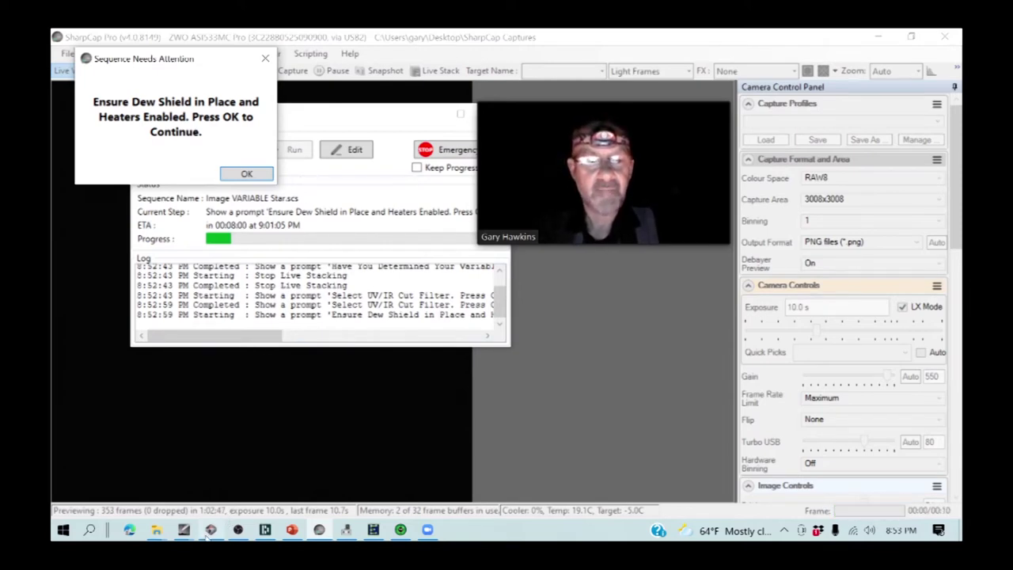
mouse_move(207, 538)
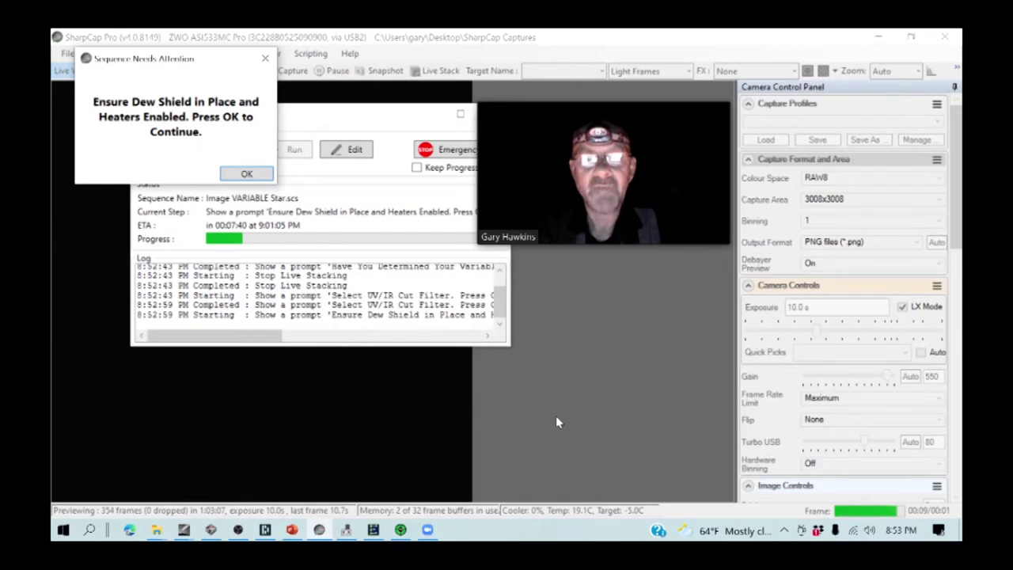
click(210, 529)
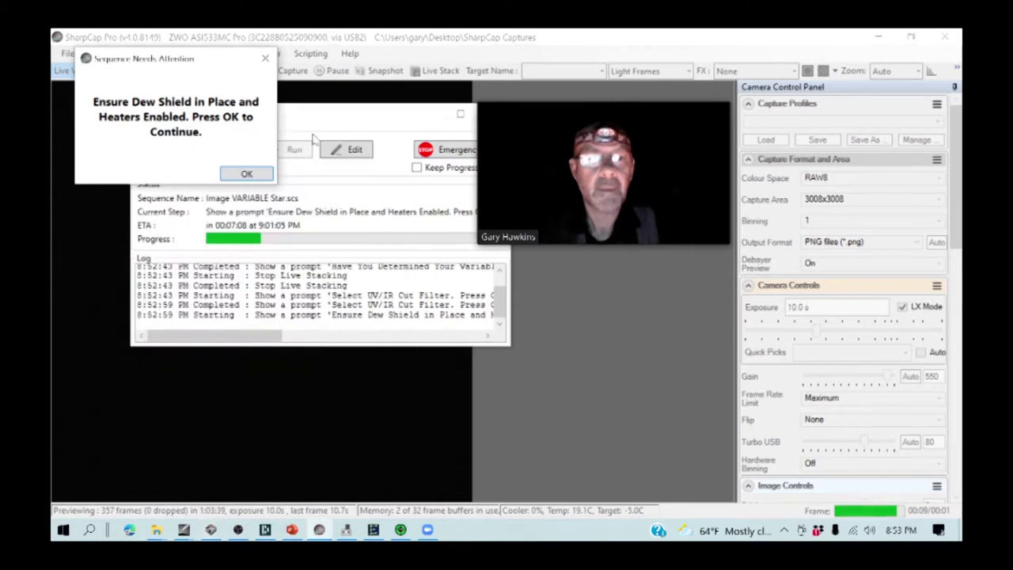
Step: Acknowledge the dew shield/heaters and focus prompts with OK
click(248, 174)
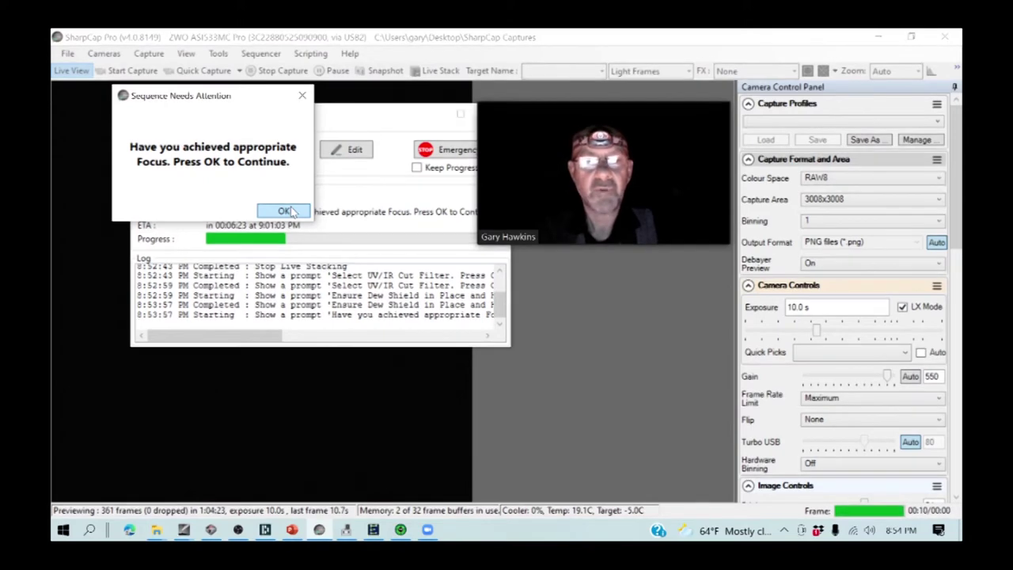
click(287, 212)
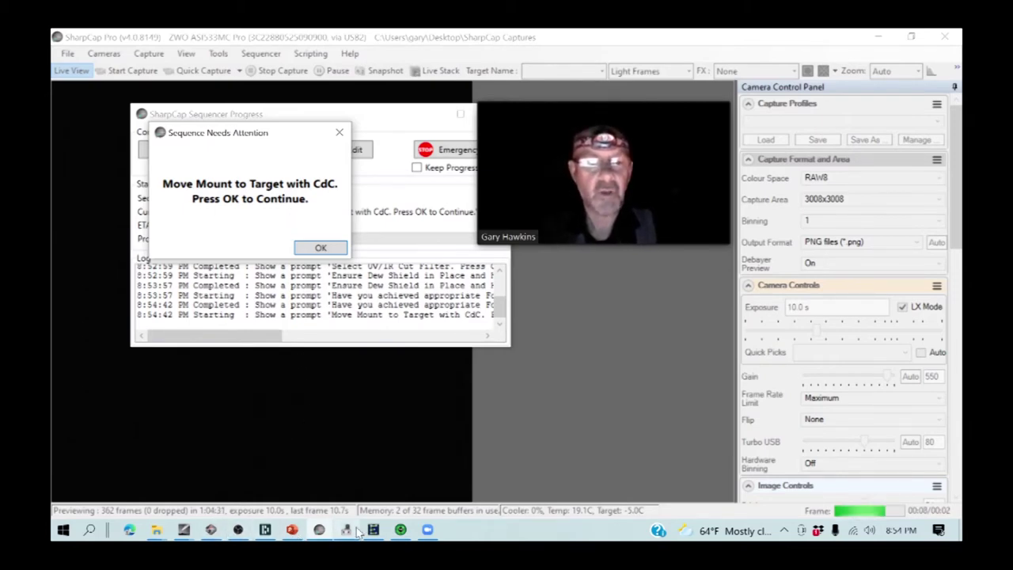
Step: In Cartes du Ciel, search for 'v576 peg' and slew the mount to V0576 Peg
click(184, 532)
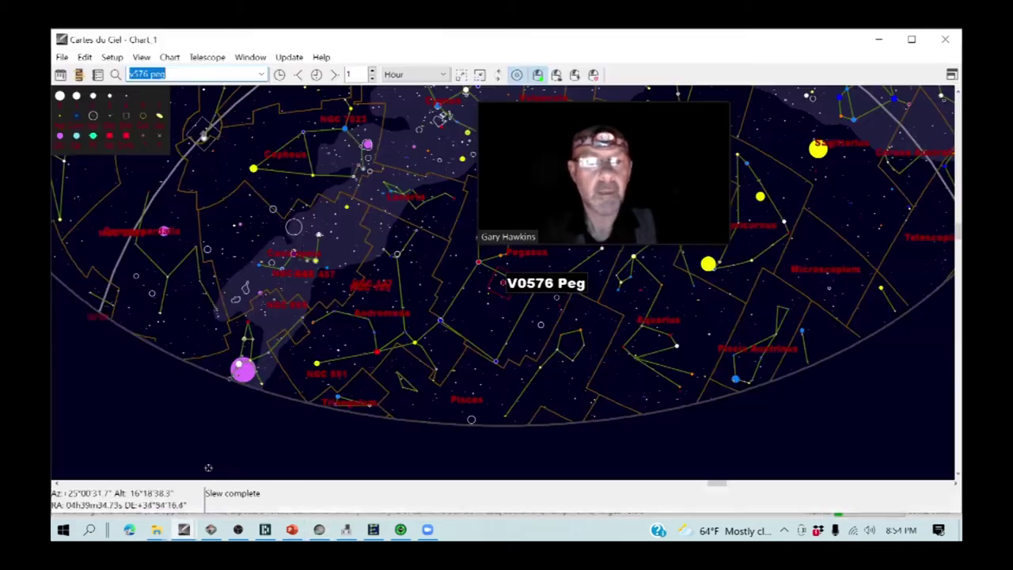
click(212, 475)
key(End)
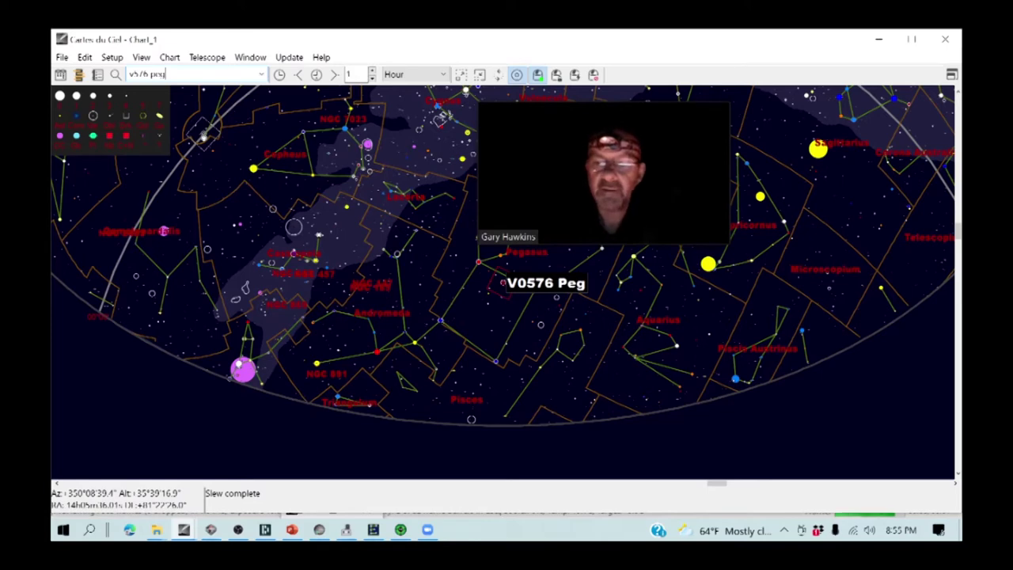
key(Return)
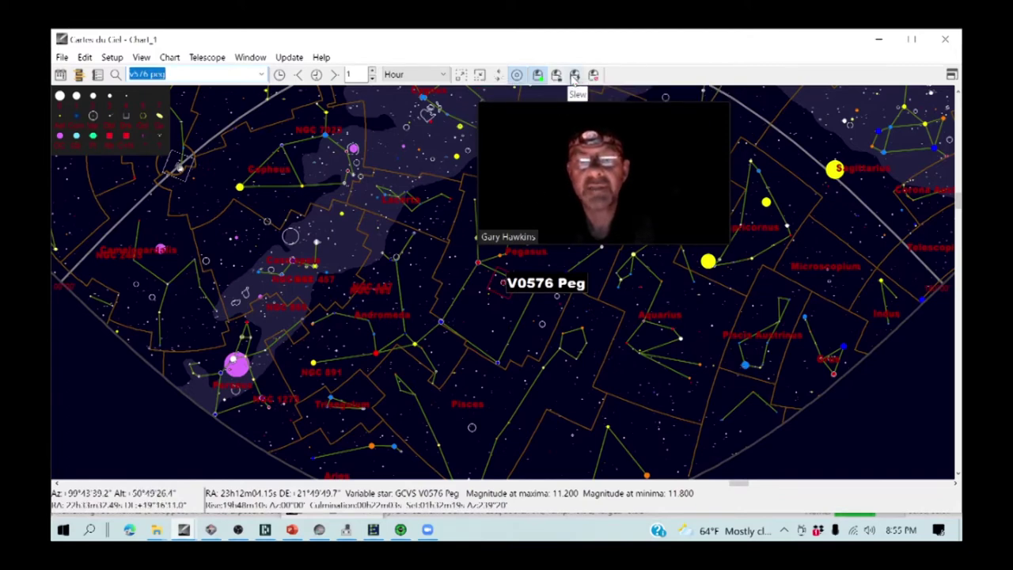
click(574, 74)
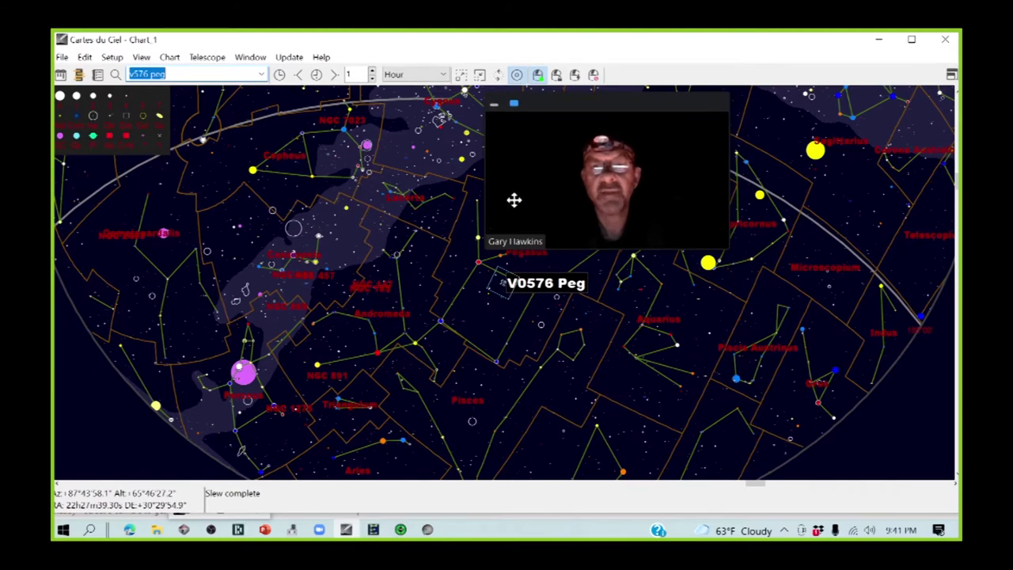
click(877, 40)
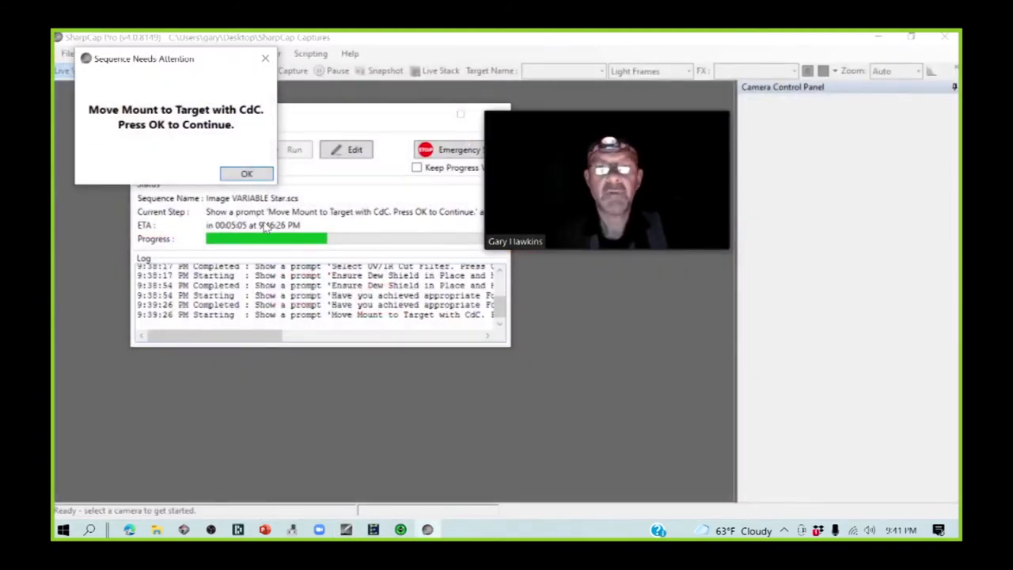
Step: Confirm the mount is on target and load the '533MC Variable Star Observation' capture profile
click(246, 174)
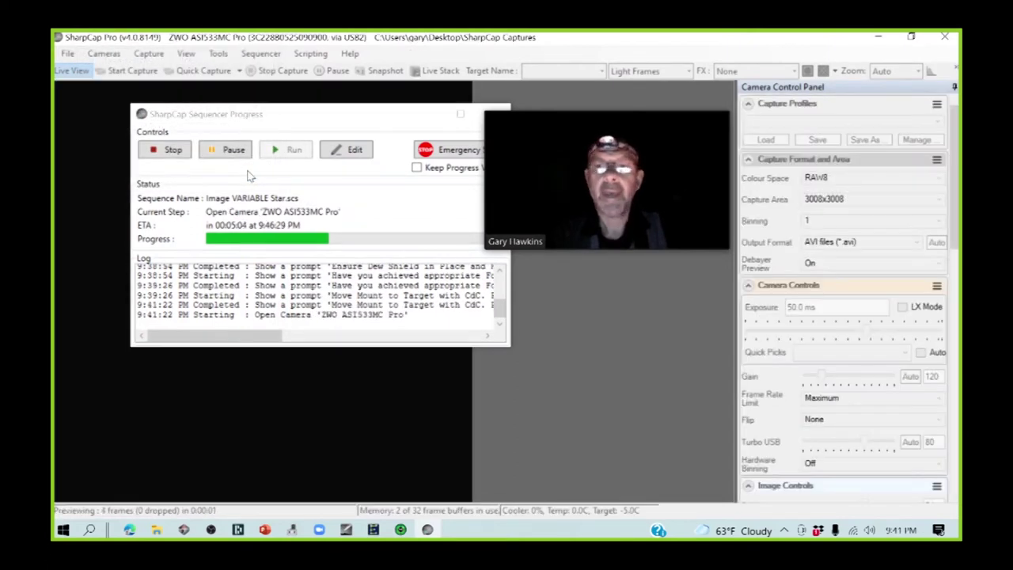
mouse_move(661, 186)
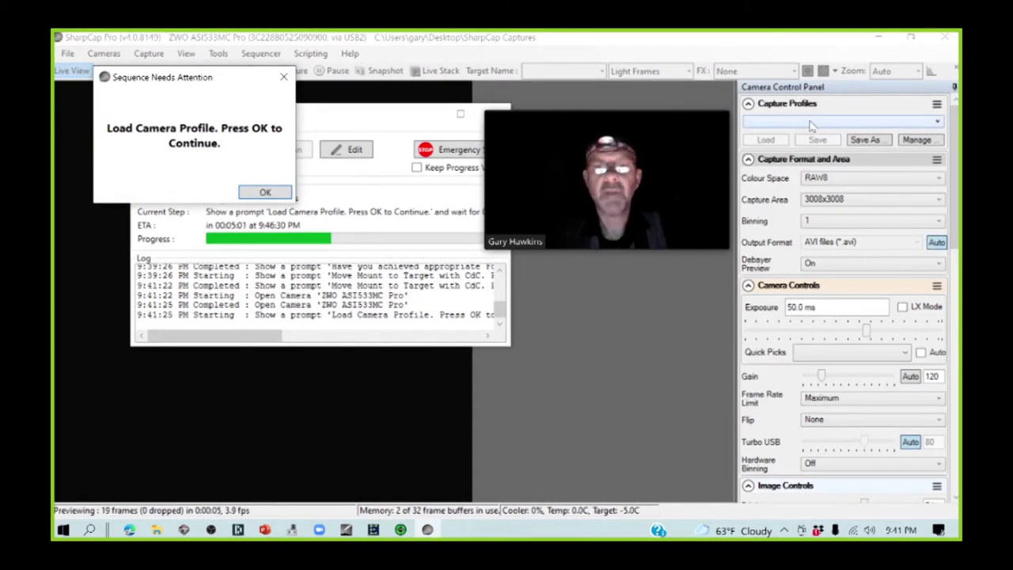
click(810, 125)
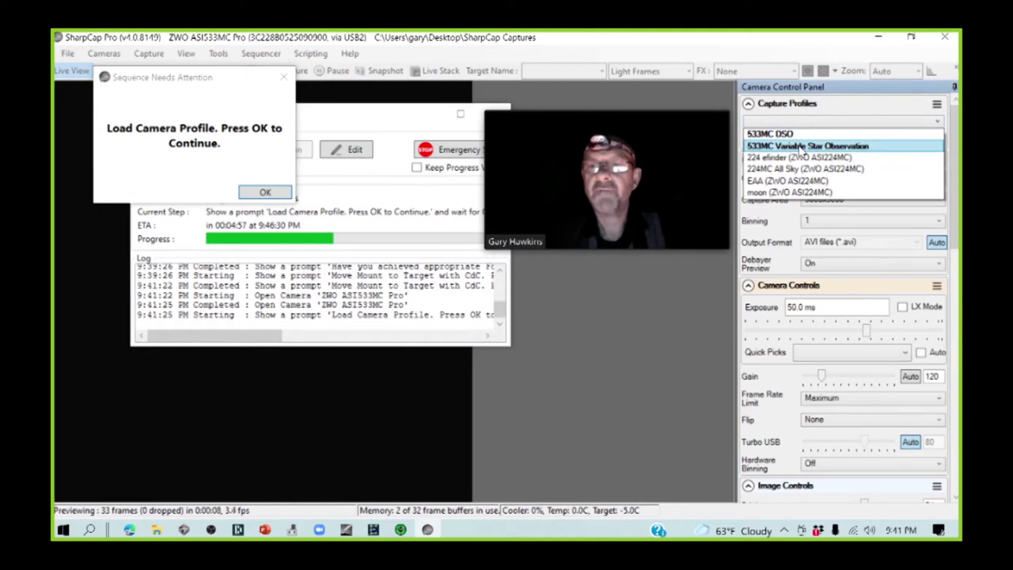
click(802, 149)
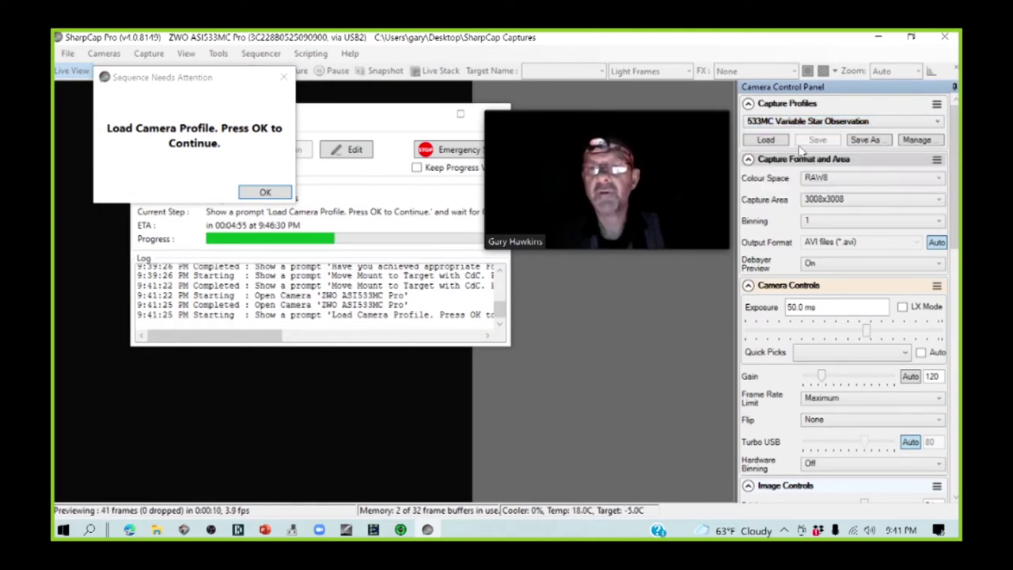
click(766, 141)
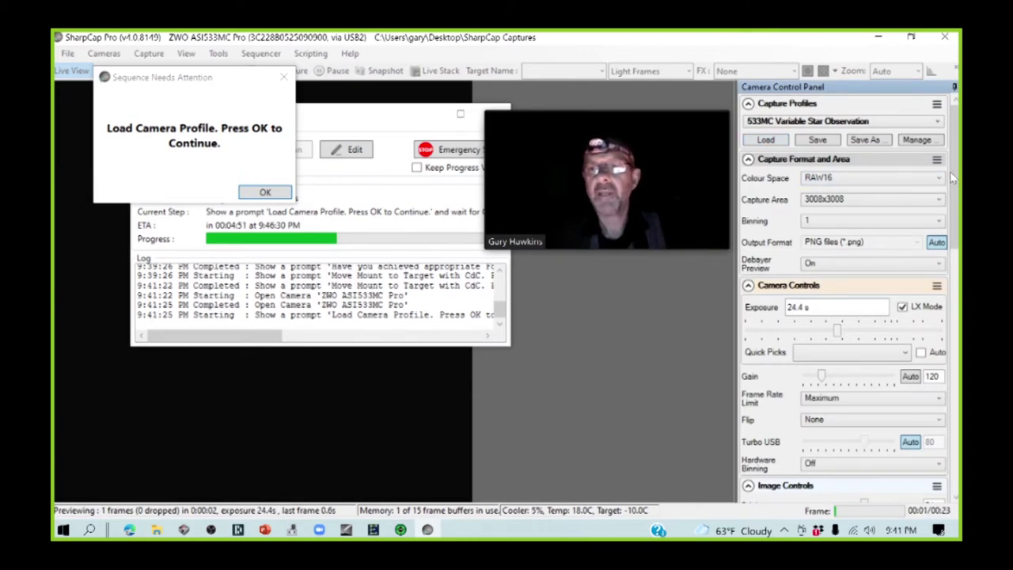
scroll(955, 188, down, 2)
drag(956, 188, 956, 181)
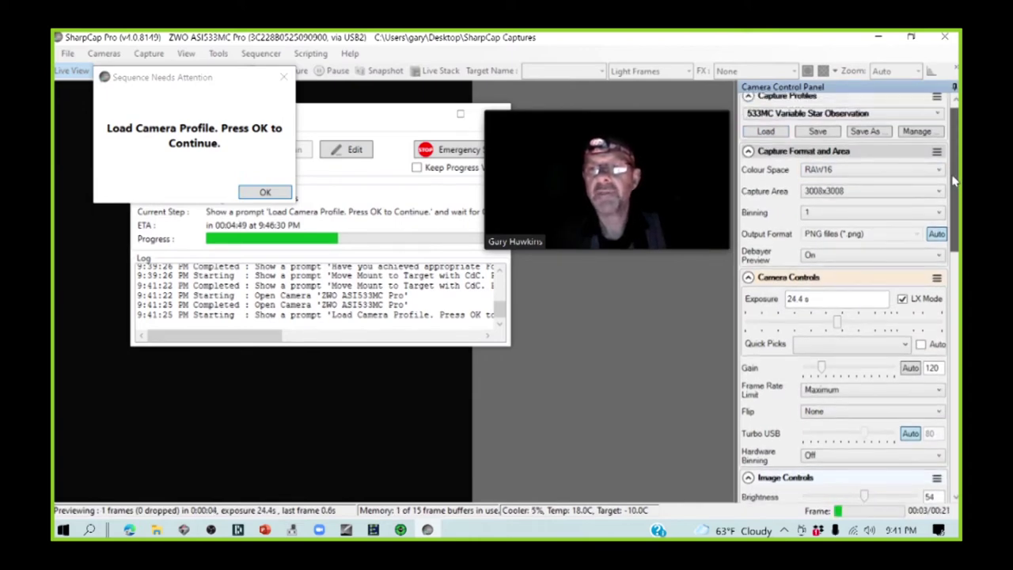
Step: Set the output format to FITS files and the cooler target temperature to -5 °C
click(909, 238)
click(850, 272)
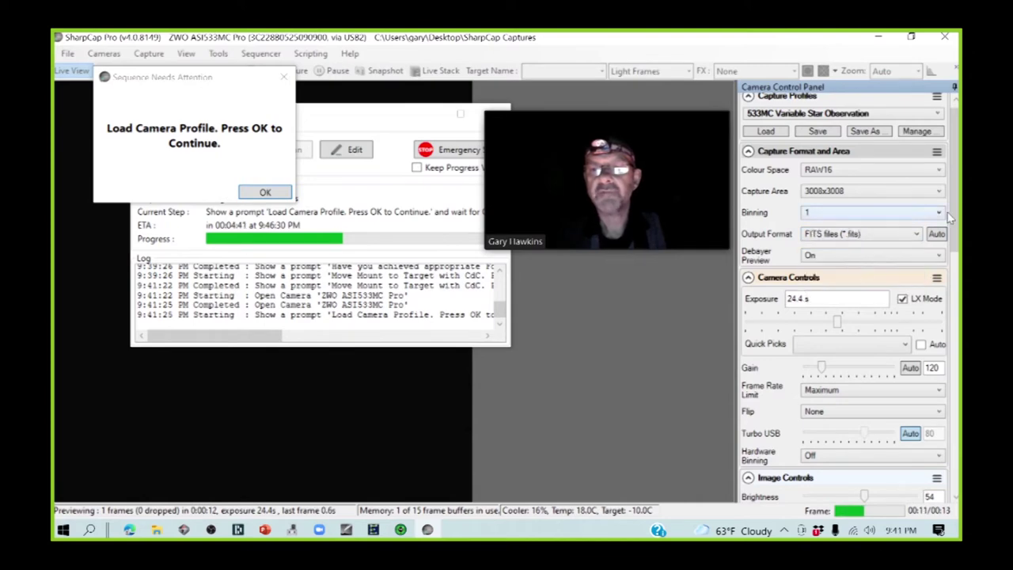
drag(953, 220, 957, 317)
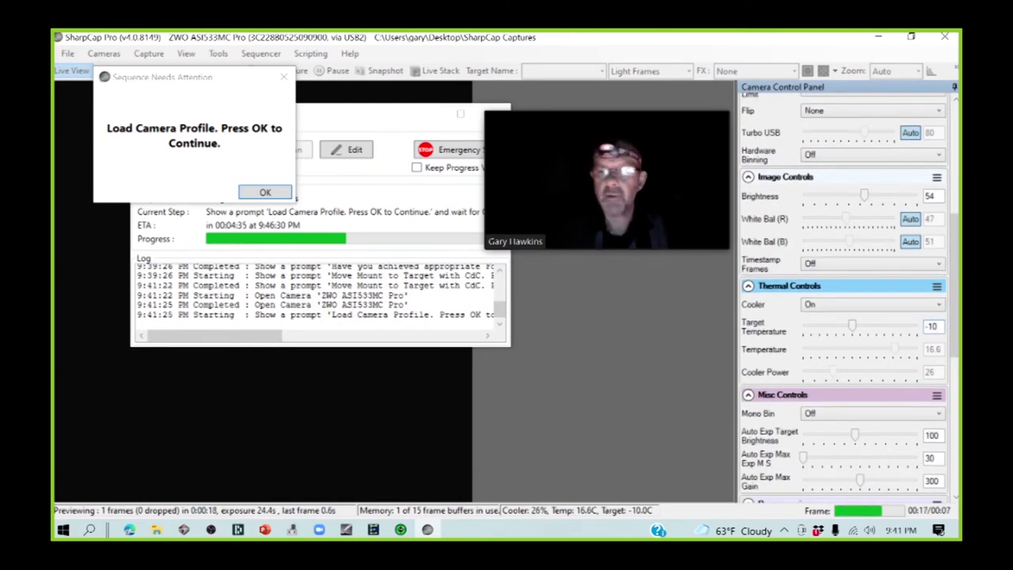
double_click(932, 326)
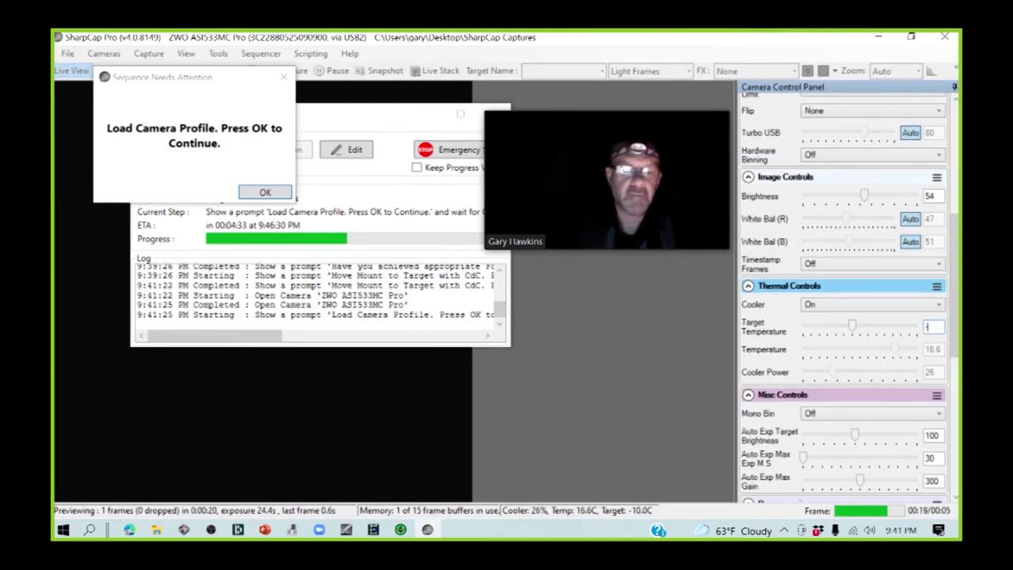
text(-5)
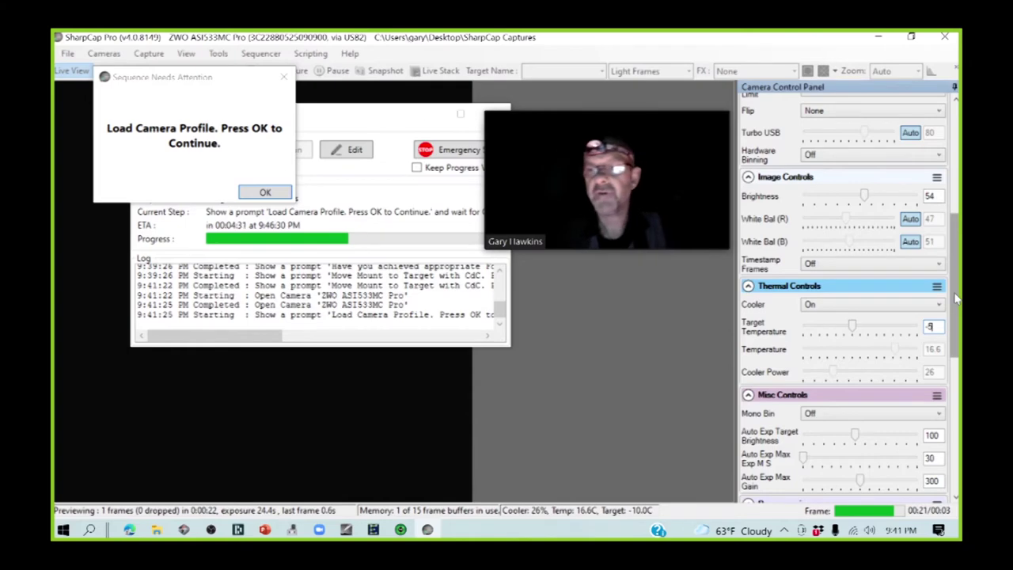
scroll(956, 298, down, 3)
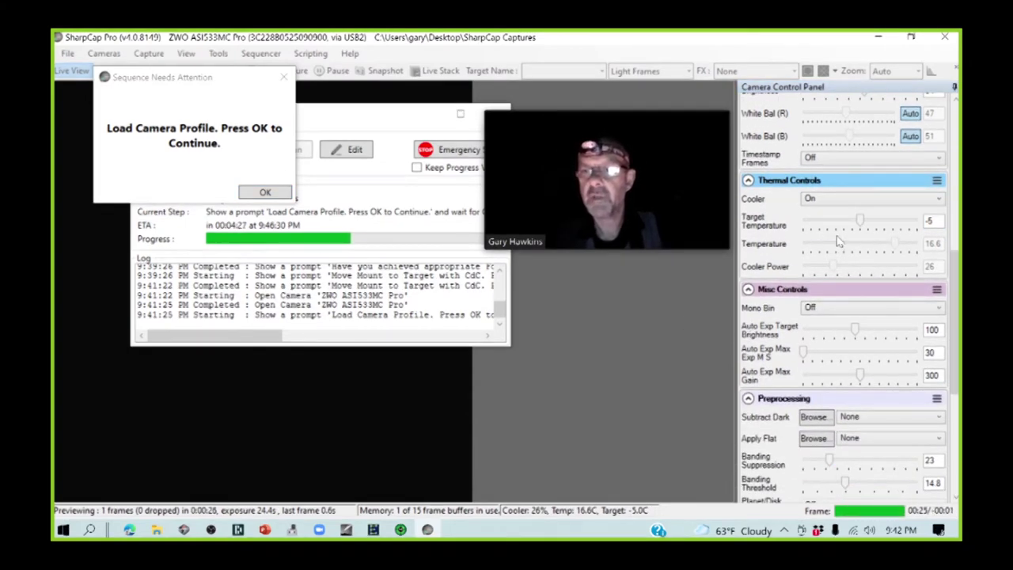
scroll(957, 218, up, 10)
Step: Choose the 03_16_05Z dark from SharpCap Captures > 2021-09-08 > Capture > darks for subtraction
drag(954, 224, 956, 400)
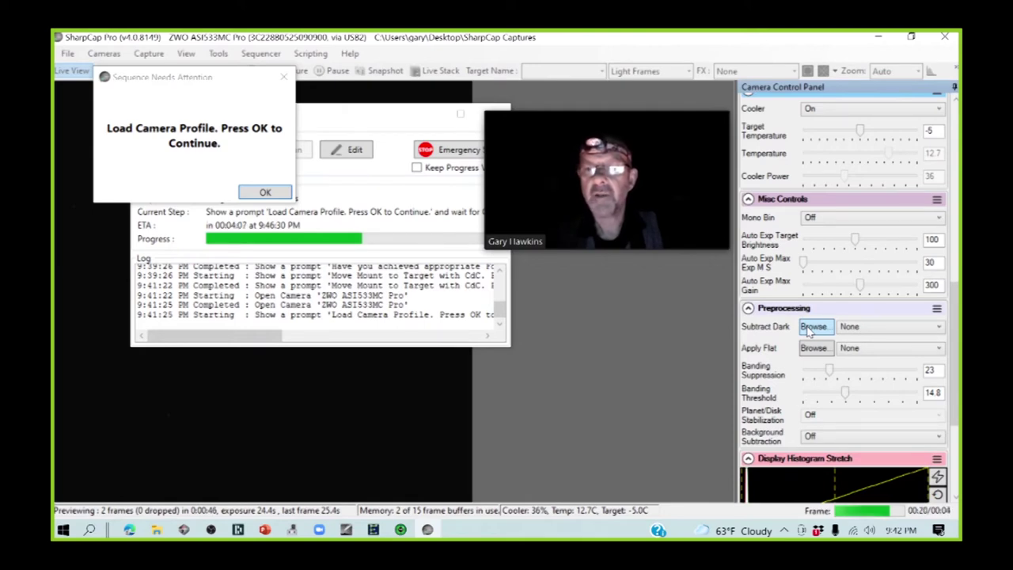
click(265, 192)
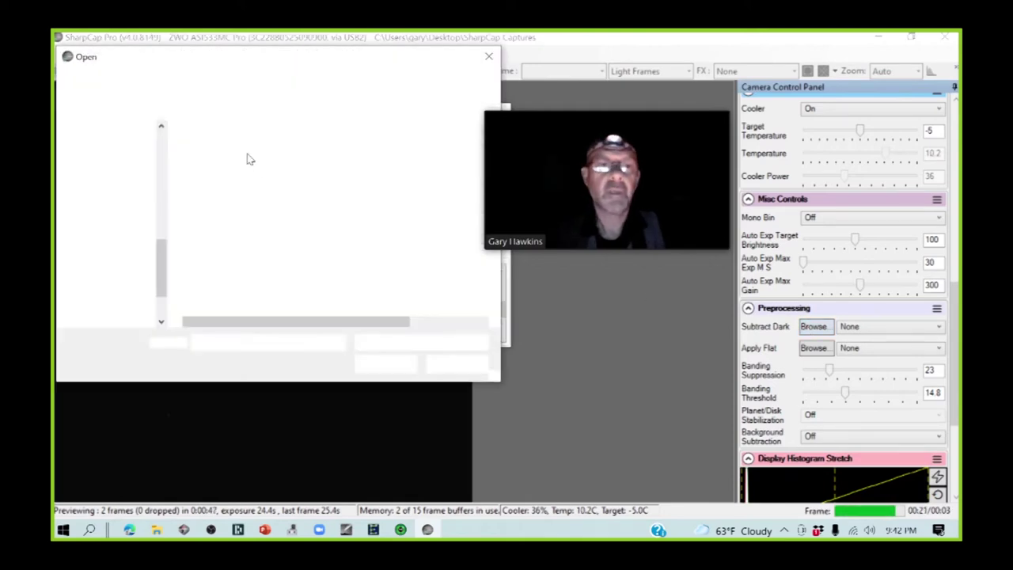
scroll(161, 145, up, 3)
scroll(160, 145, up, 2)
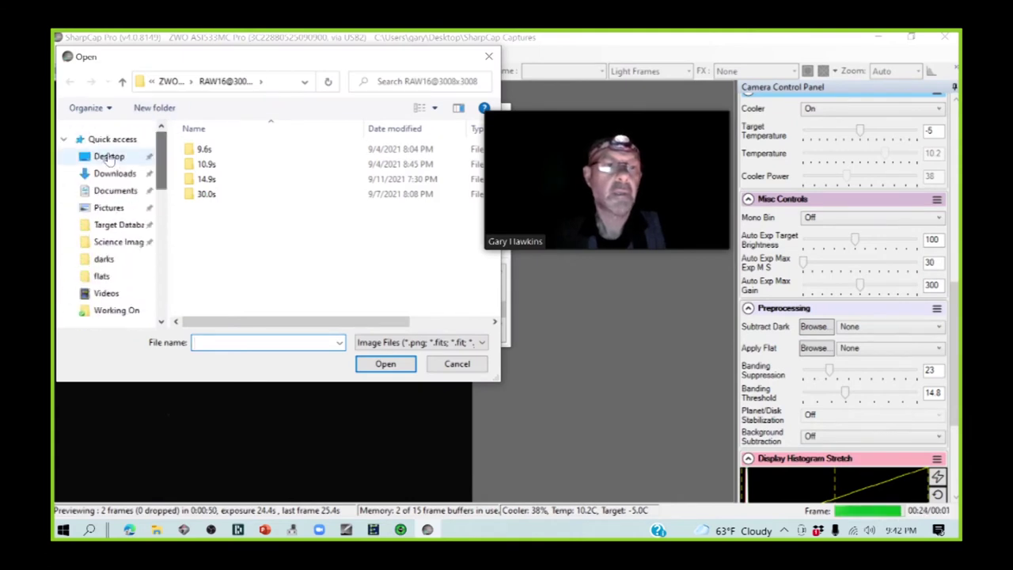
click(109, 156)
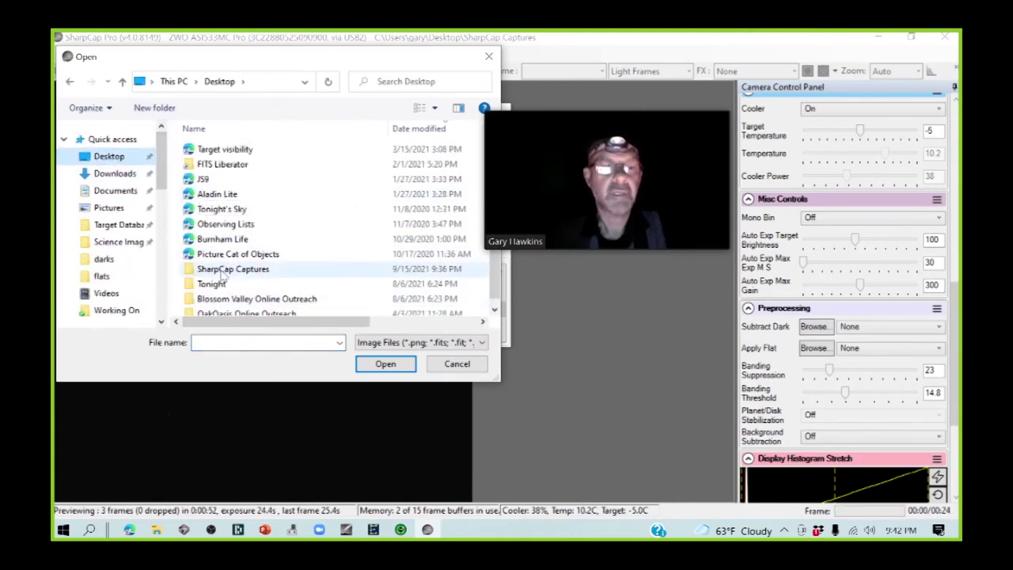
double_click(228, 269)
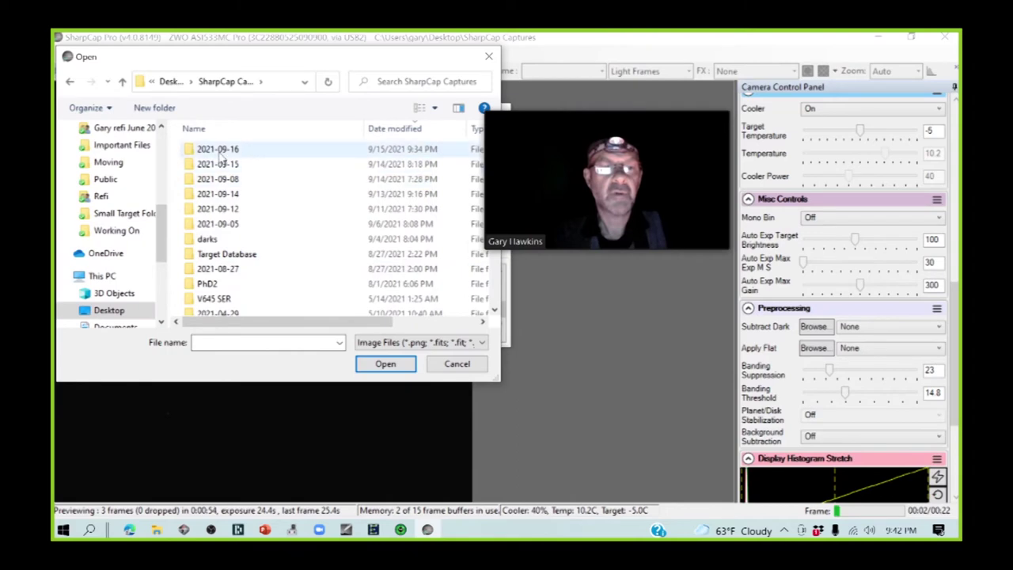
double_click(215, 179)
double_click(213, 151)
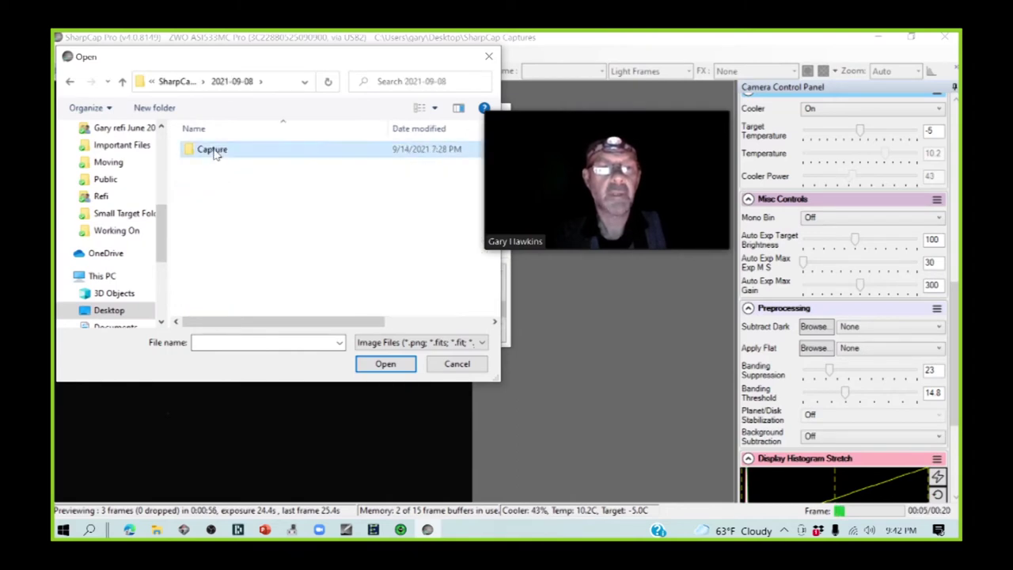
double_click(216, 152)
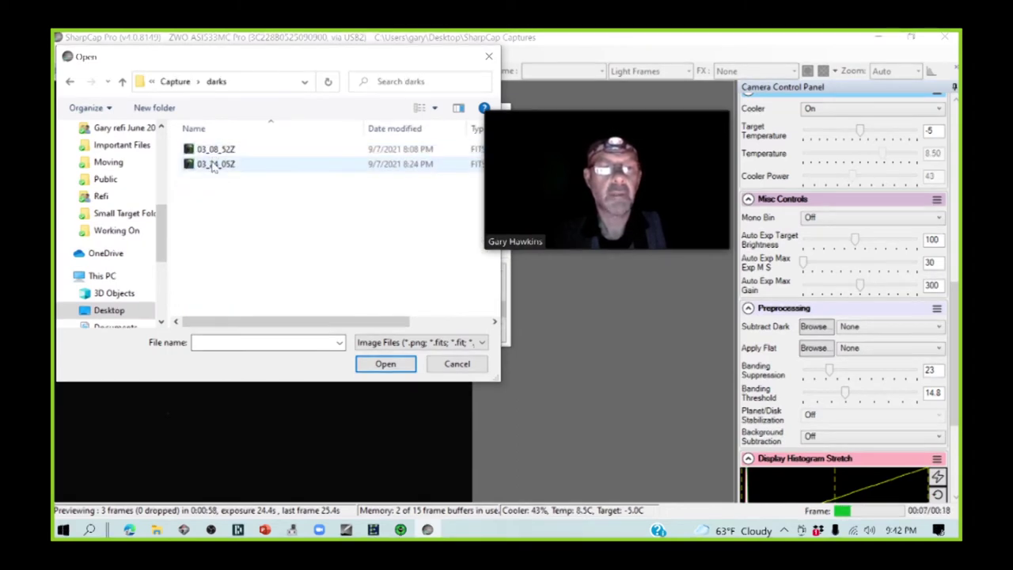
click(214, 164)
click(385, 367)
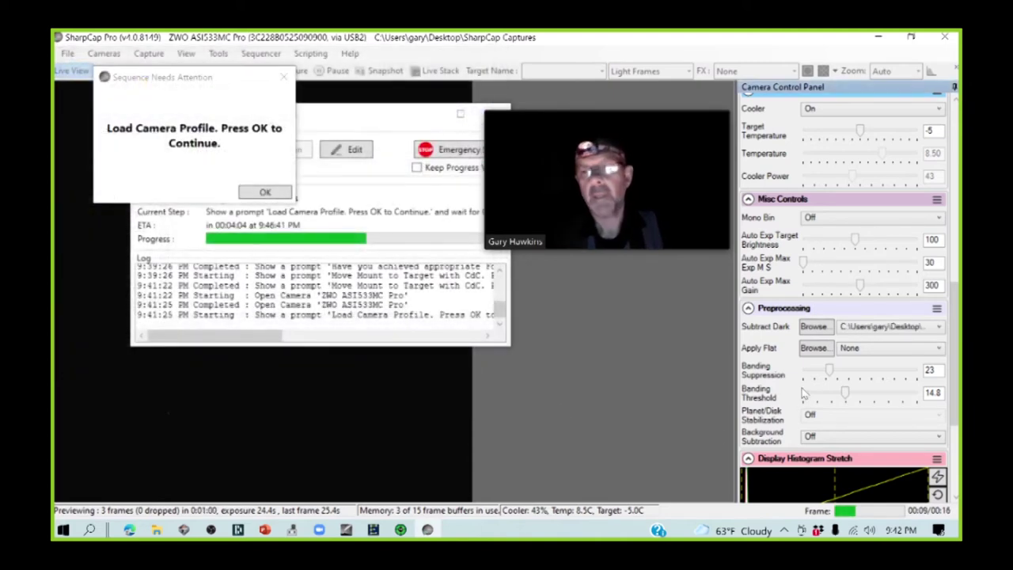
Step: Apply the 01_40_33Z flat frame
click(815, 349)
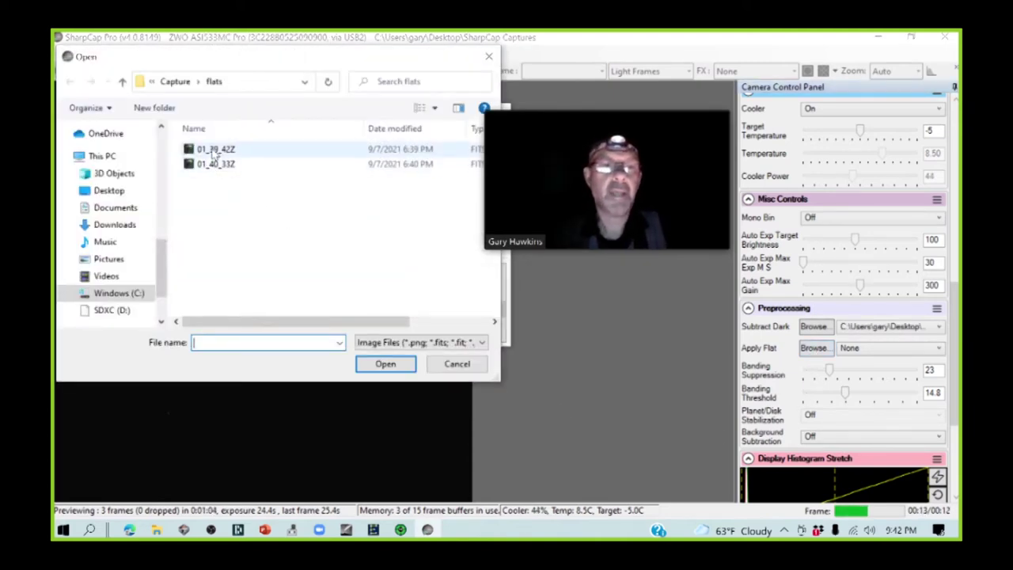
click(215, 164)
click(390, 367)
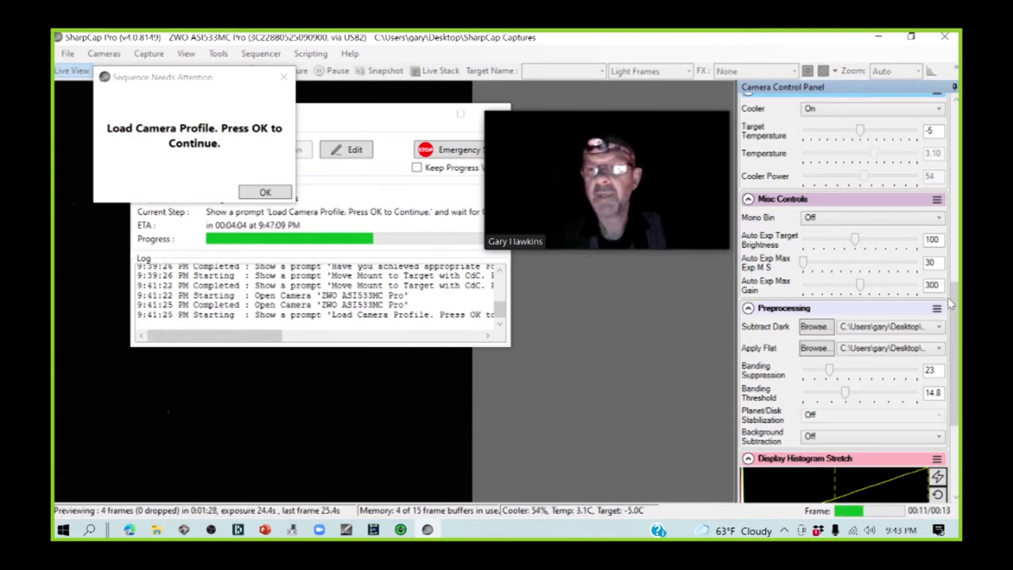
Step: Connect the mount in Scope Controls and confirm the camera profile and dark/flat prompts
drag(954, 305, 954, 372)
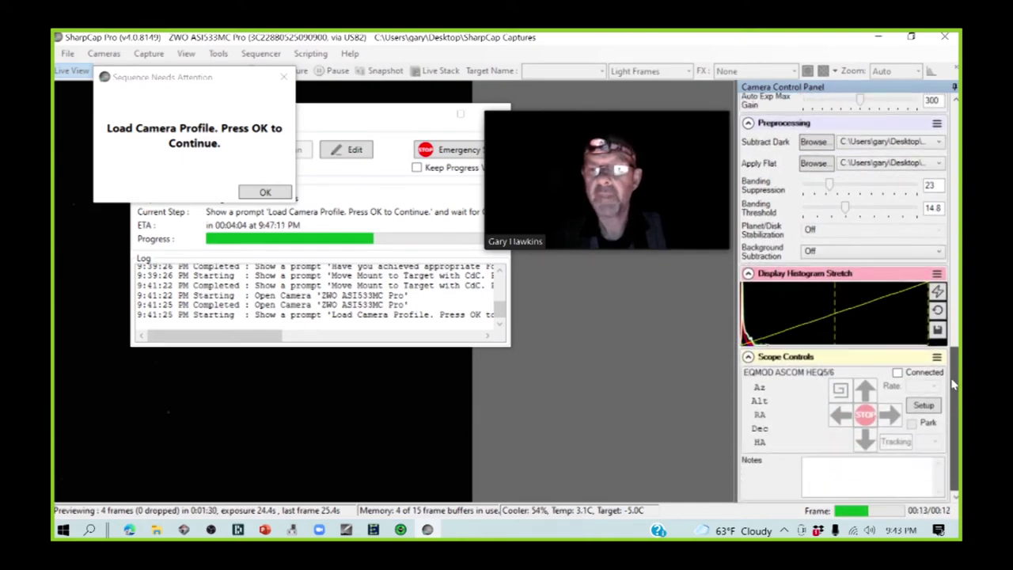
click(898, 371)
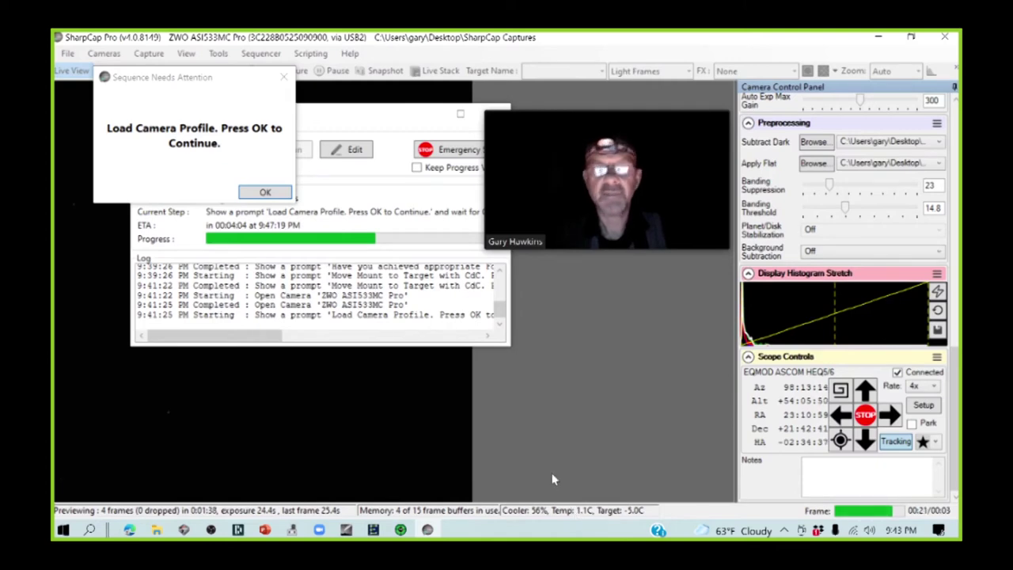
click(267, 192)
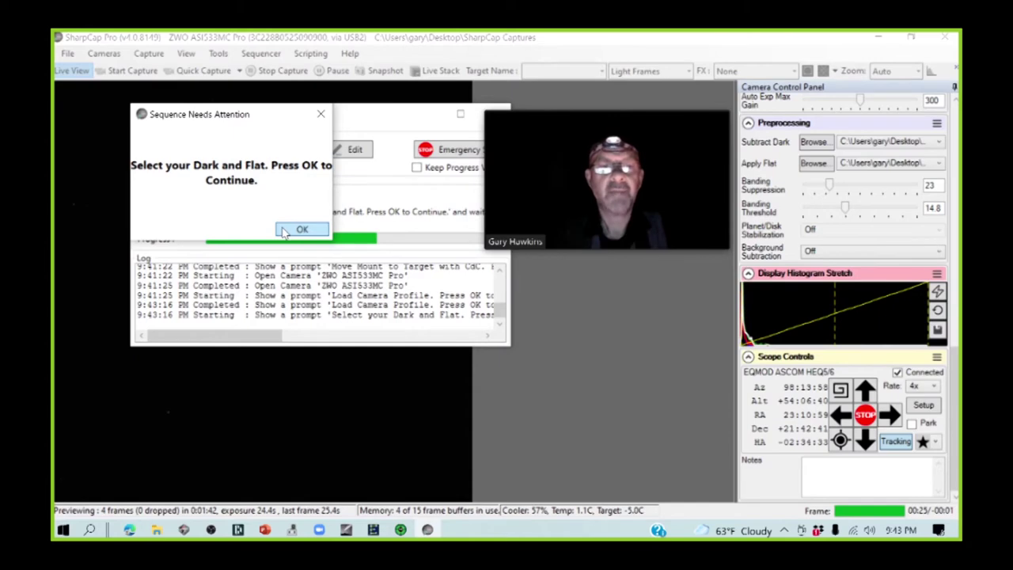
click(301, 230)
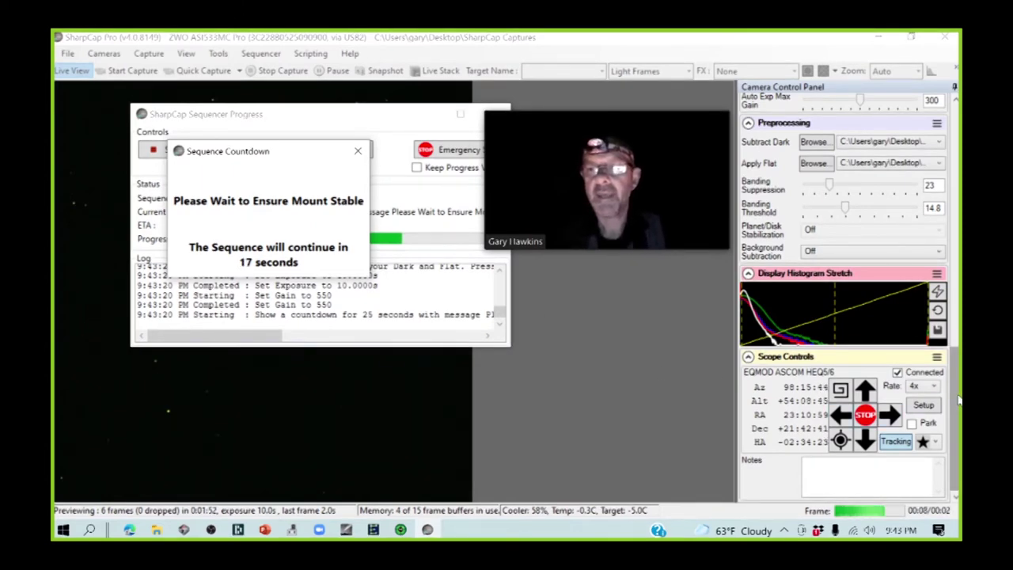
Step: Scroll the control panel while the sequence syncs the mount and sets 60 s exposures at gain 120
drag(958, 401, 958, 208)
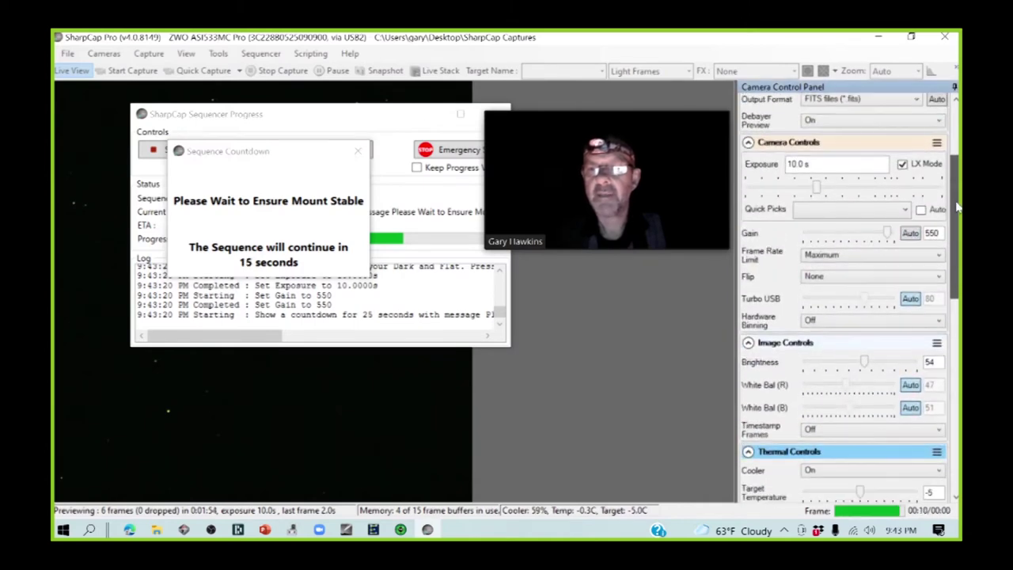
mouse_move(887, 239)
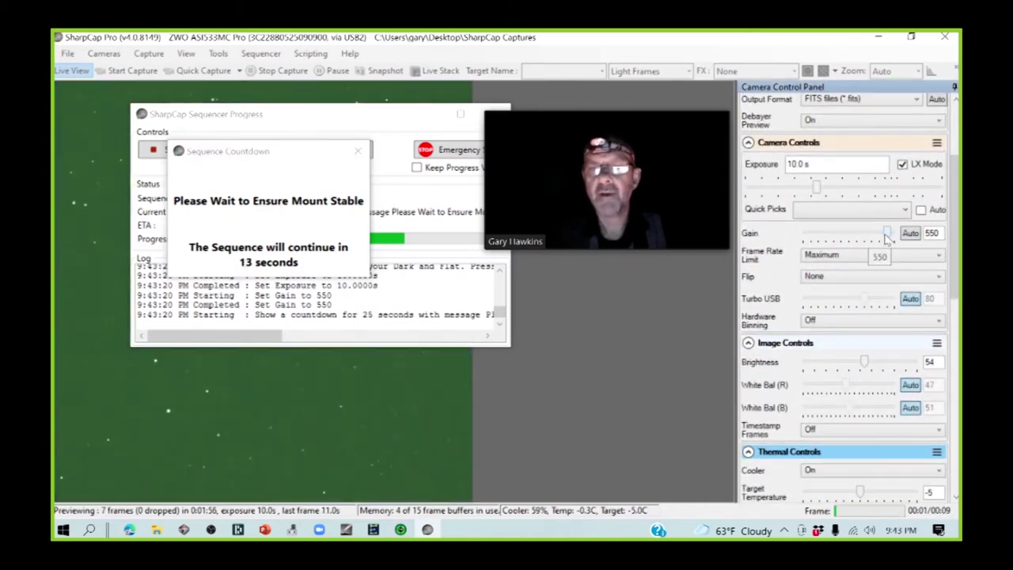
mouse_move(822, 191)
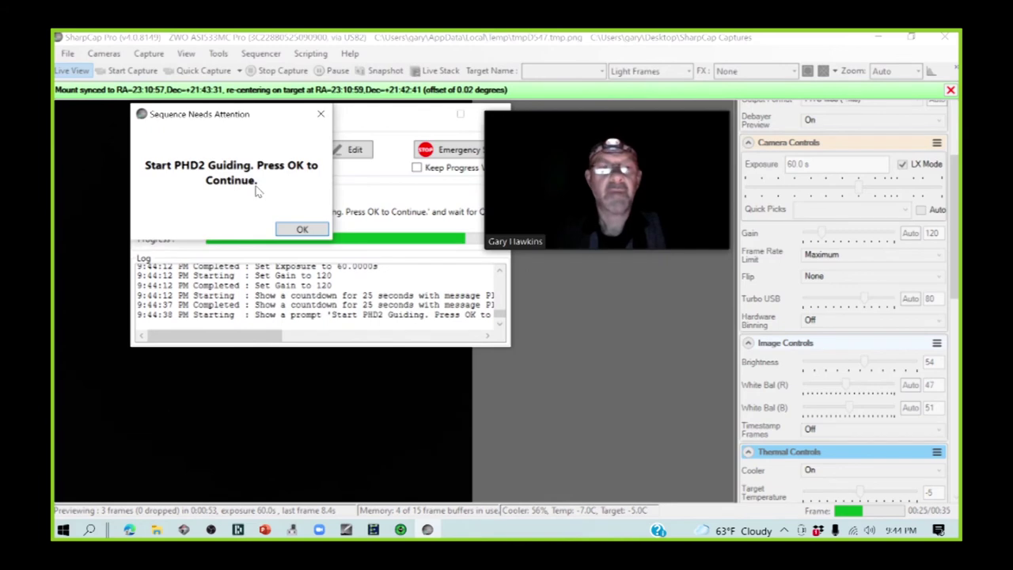
Step: In PHD2, dismiss the notice, loop exposures, clear history, auto-select a star and start guiding
click(401, 530)
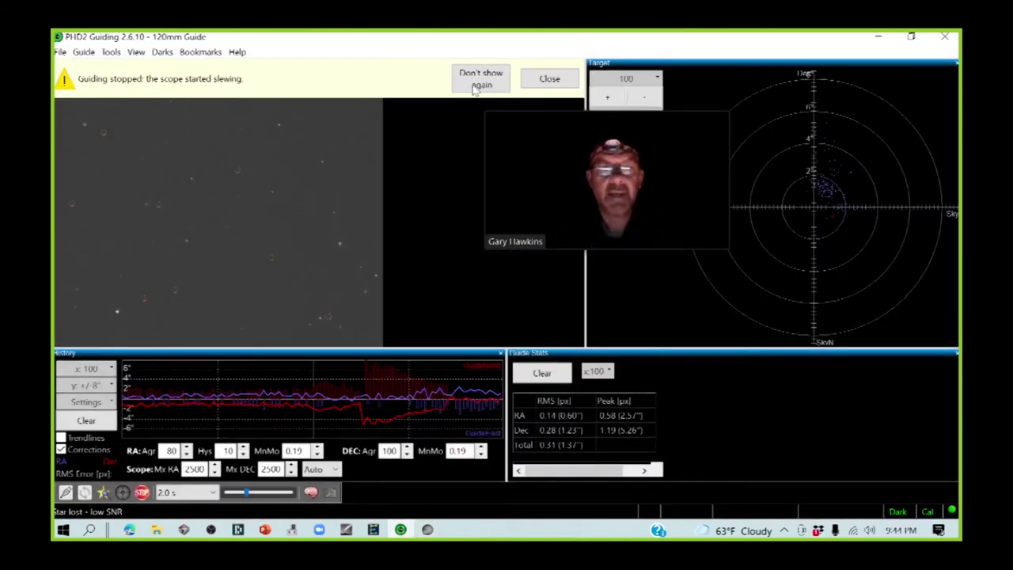
click(541, 82)
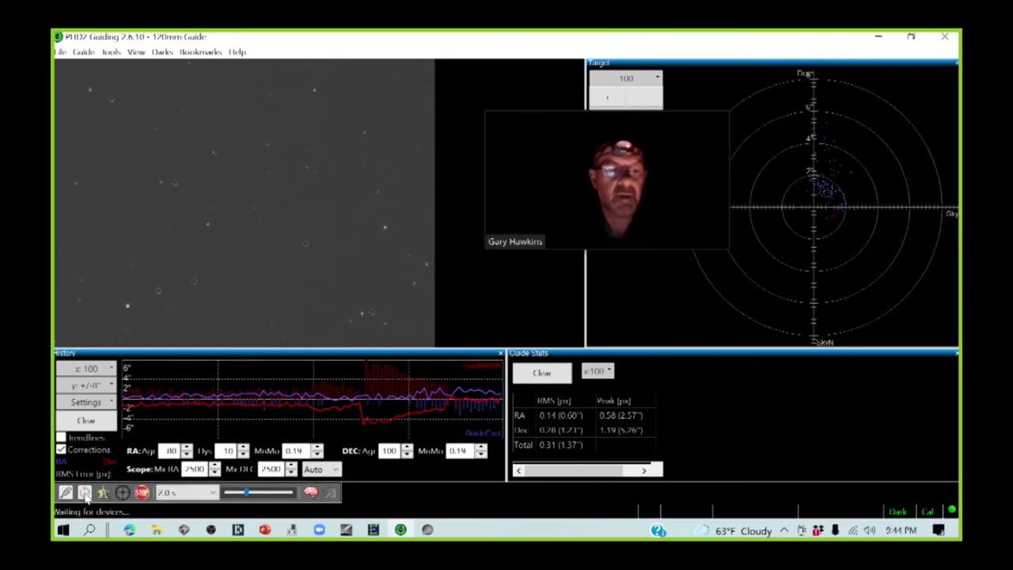
click(86, 492)
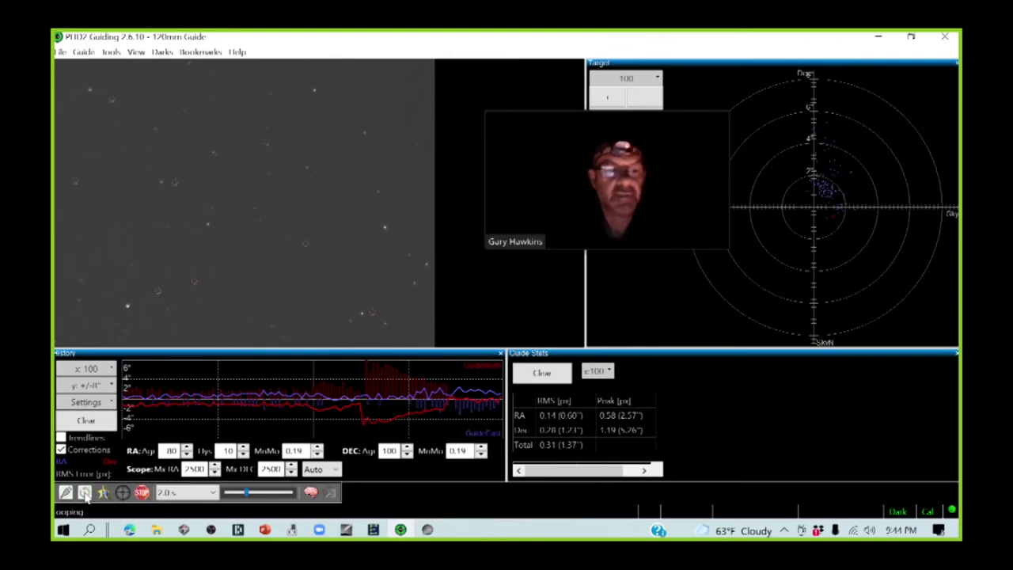
click(90, 420)
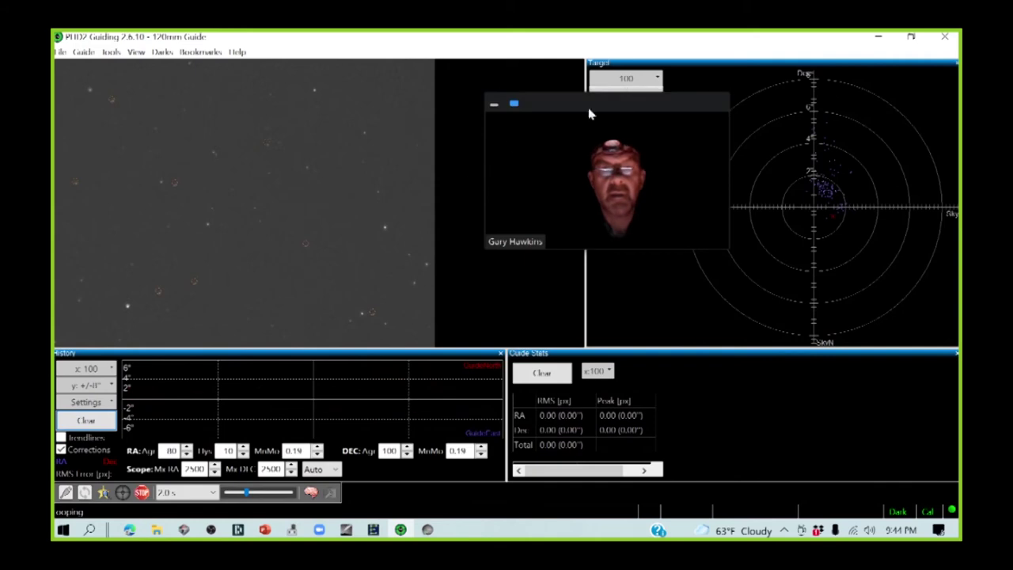
drag(559, 113, 537, 200)
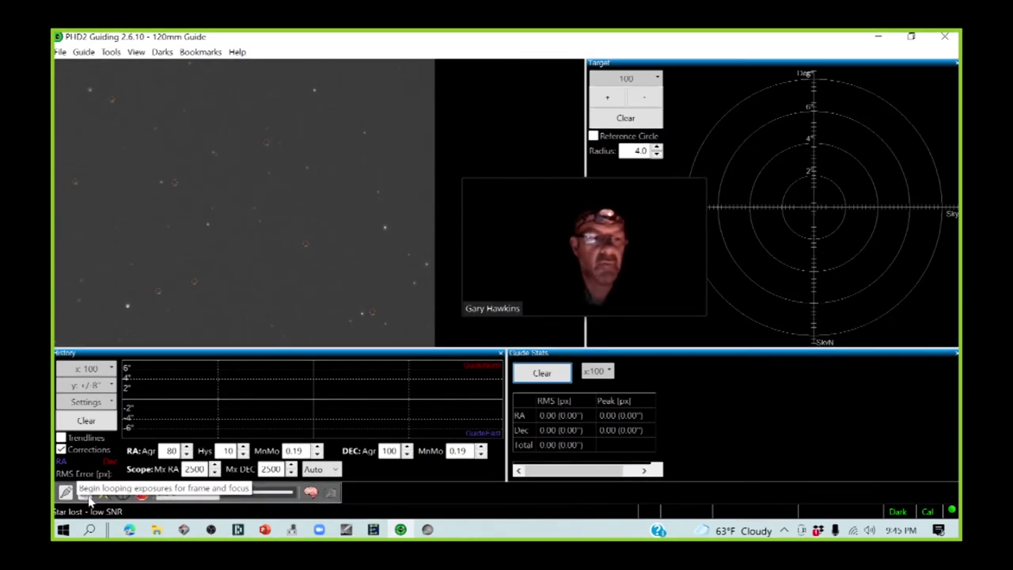
click(103, 493)
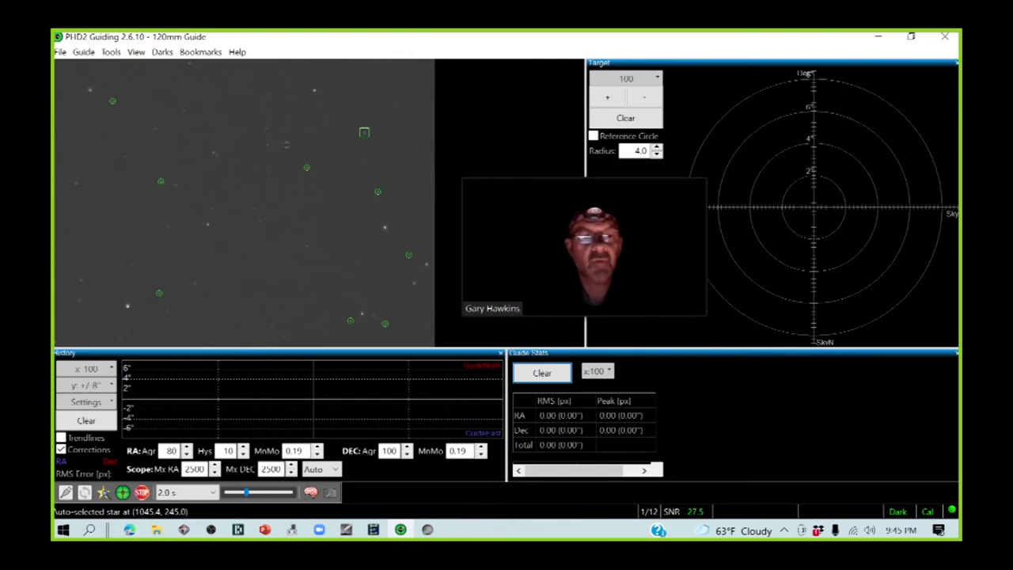
click(124, 494)
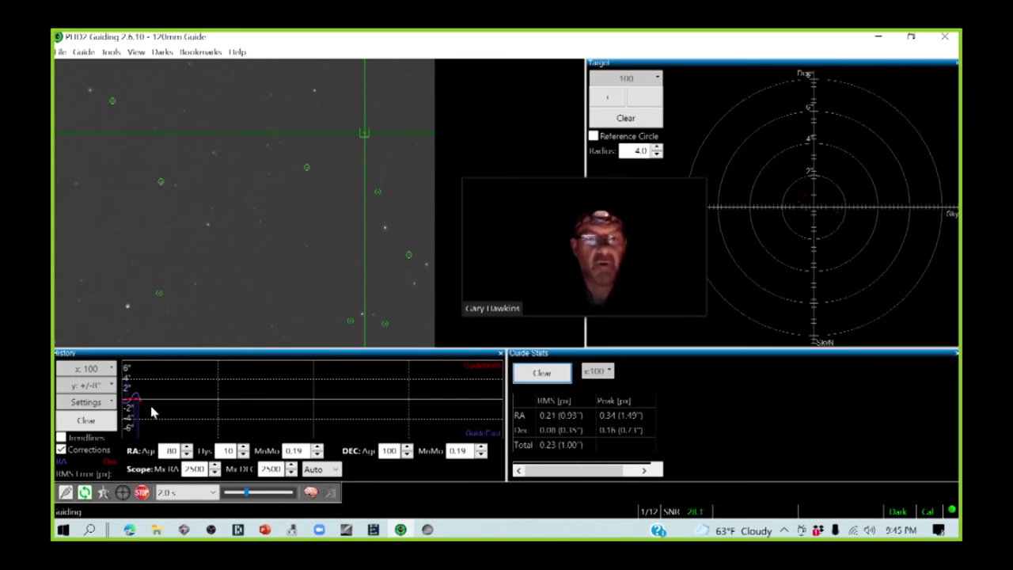
click(879, 36)
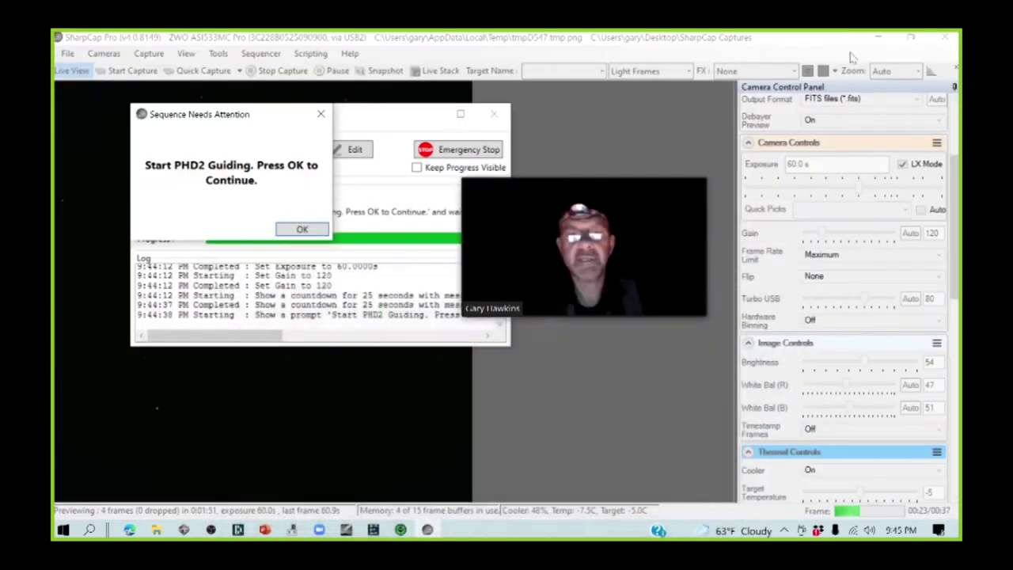
Step: Confirm the Start PHD2 Guiding prompt so the Image VARIABLE Star sequence completes at gain 120
click(300, 231)
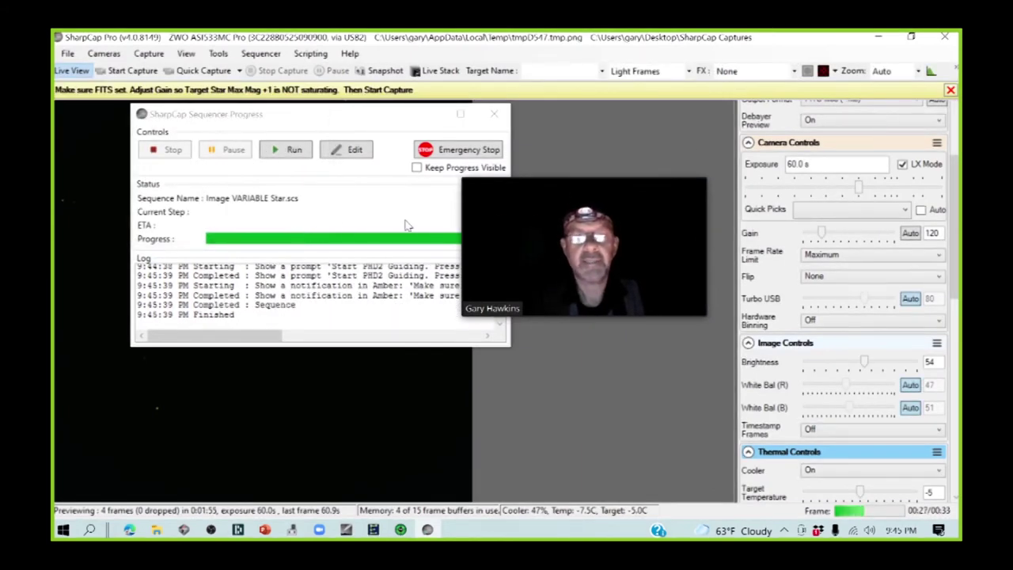
drag(563, 190, 583, 122)
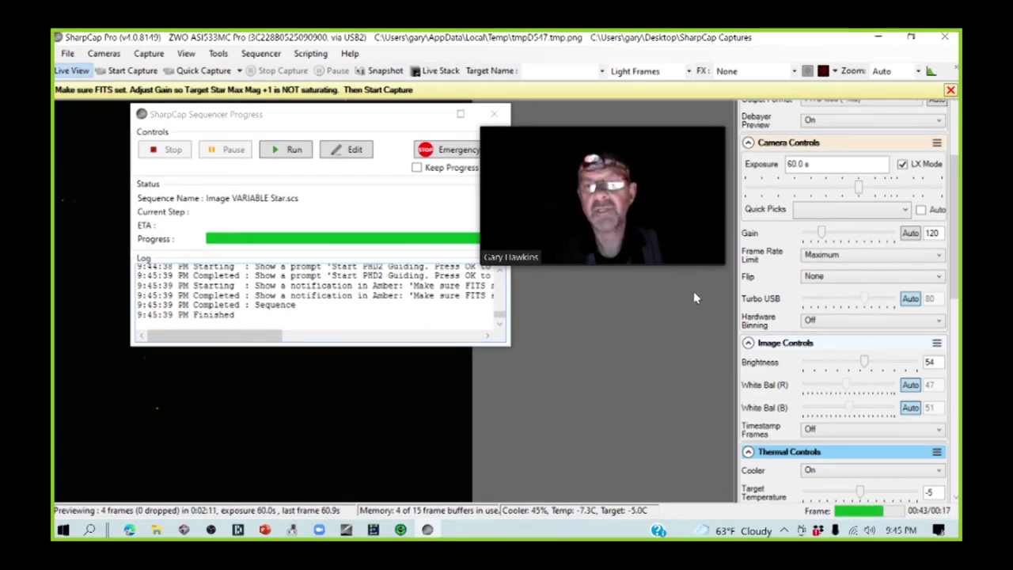
mouse_move(822, 238)
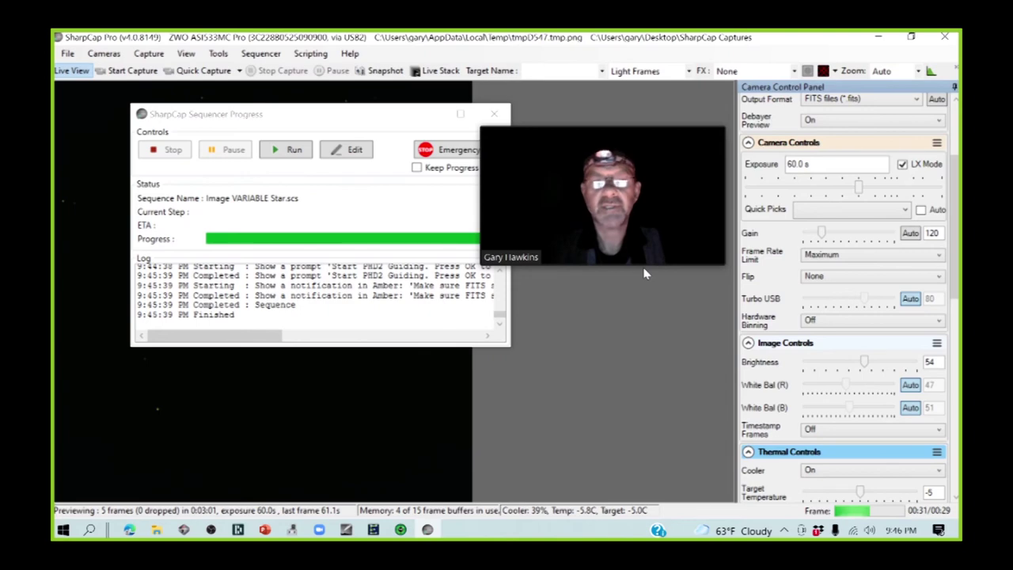
Step: Save a single snapshot FITS frame to the 2021-09-16 capture folder
mouse_move(578, 159)
drag(576, 118, 574, 101)
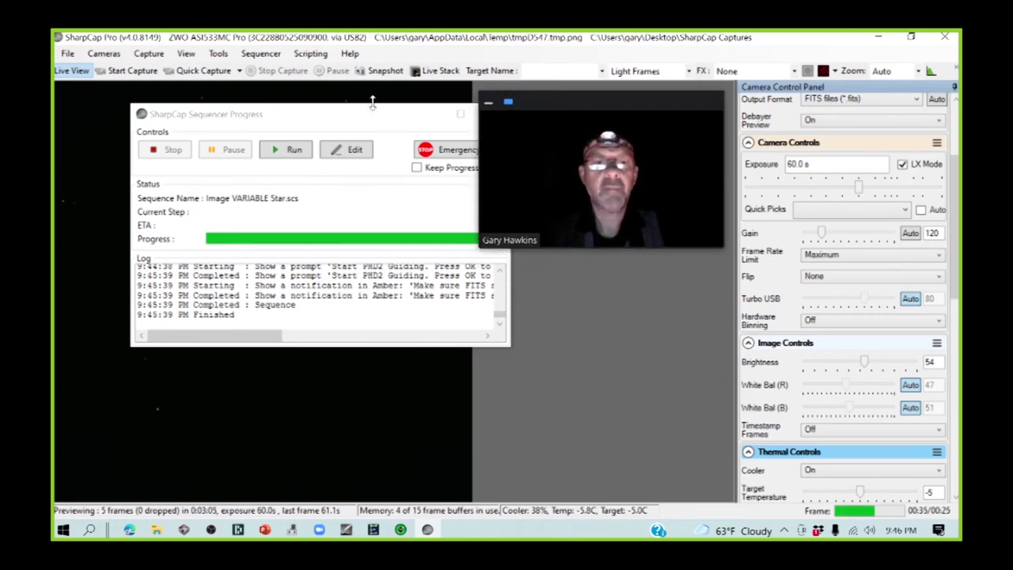
click(381, 71)
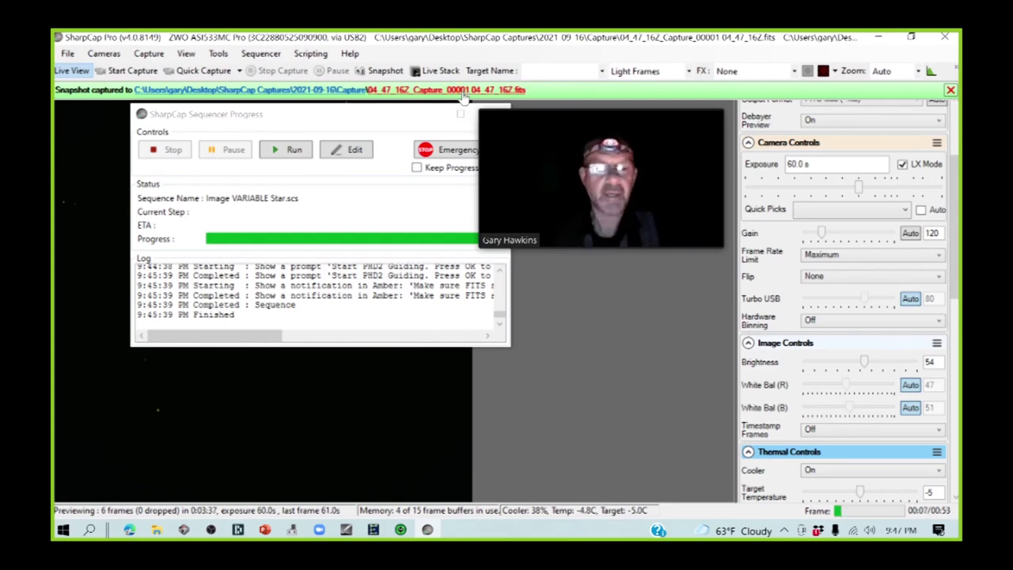
Step: Minimize SharpCap and launch AstroImageJ from its desktop shortcut
click(879, 38)
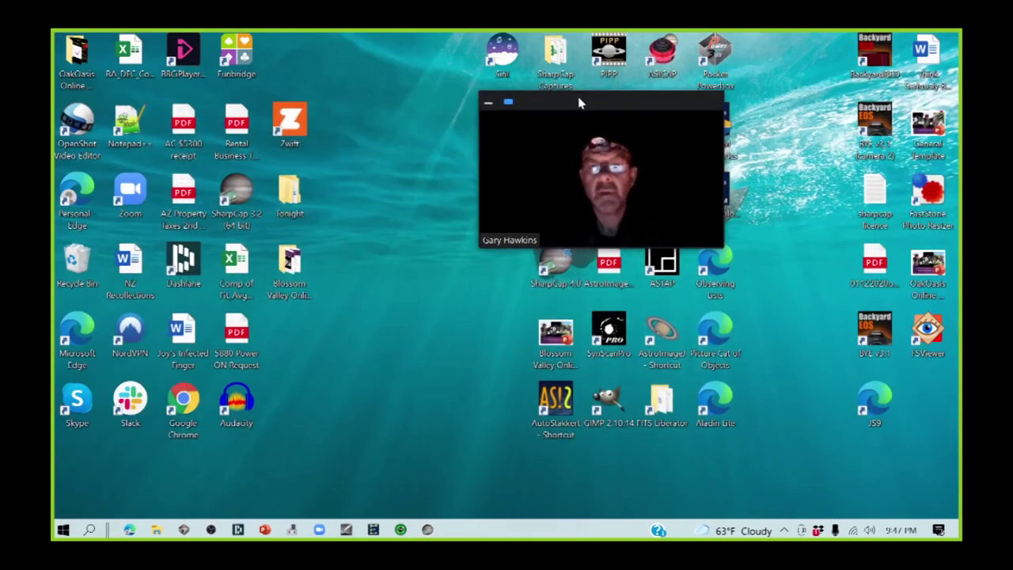
double_click(660, 332)
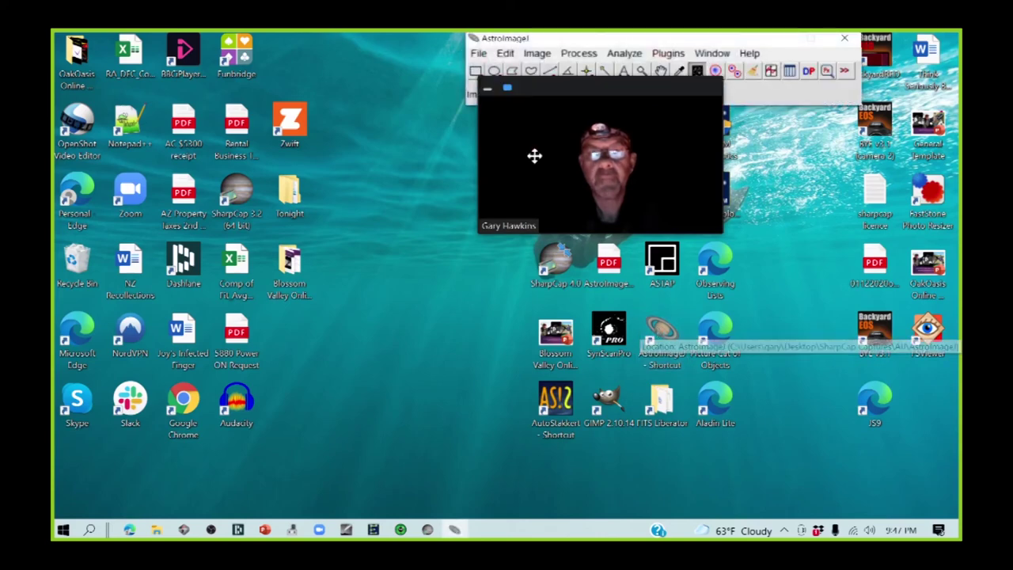
click(479, 54)
Step: Open 04_47_16Z_Capture_00001 04_47_16Z from the 2021-09-16\Capture folder in AstroImageJ
click(484, 89)
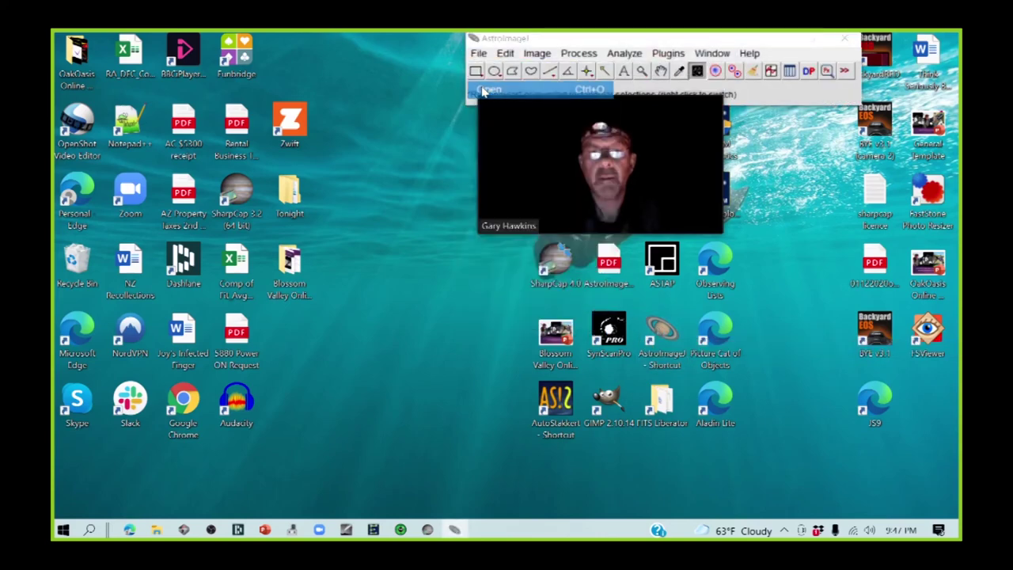
click(171, 82)
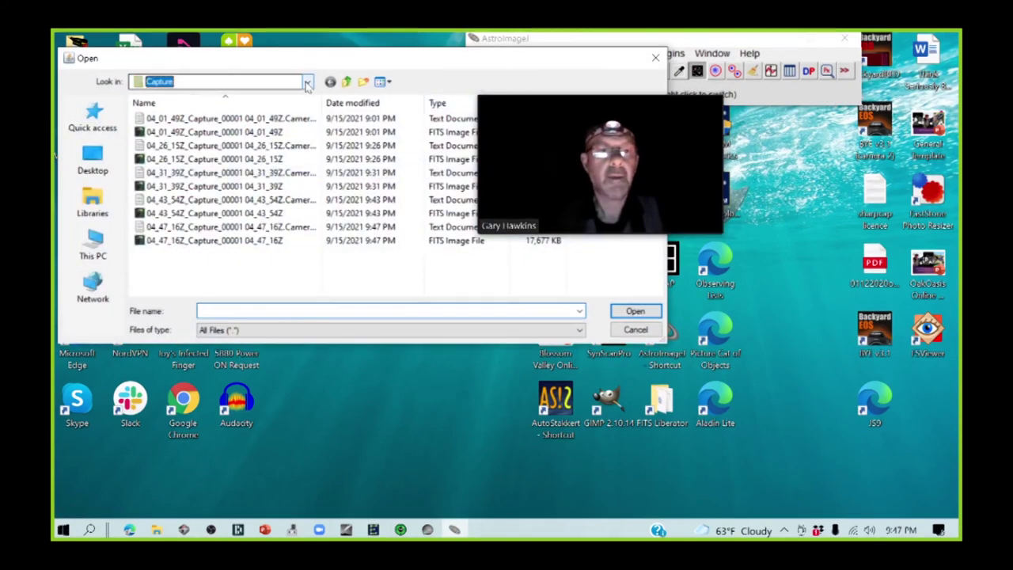
click(193, 243)
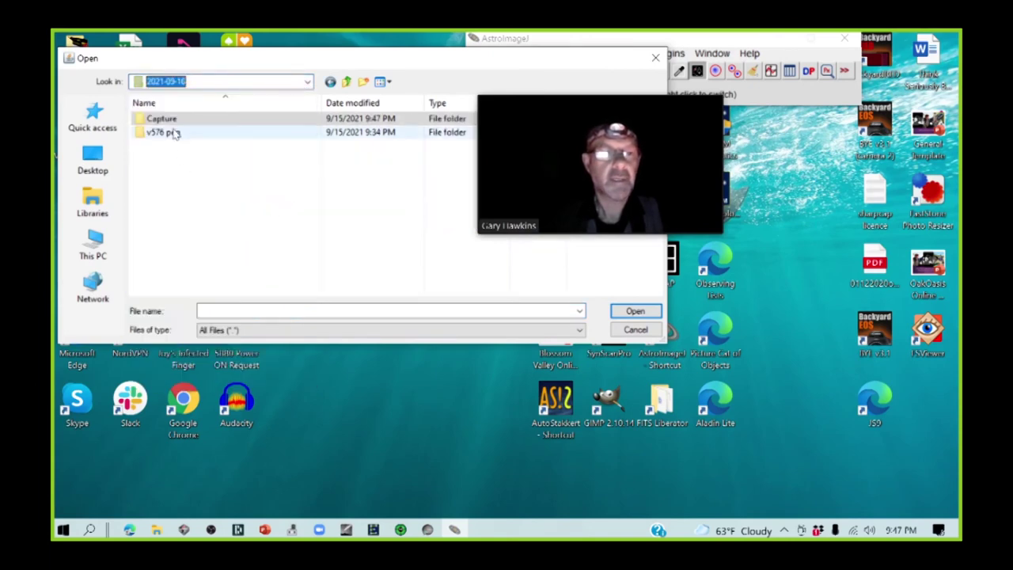
double_click(162, 118)
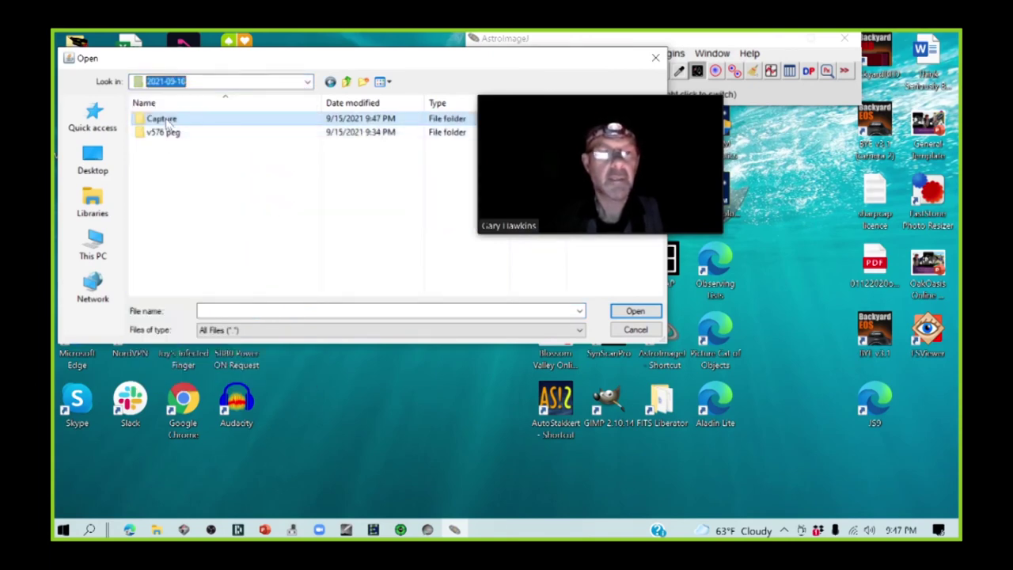
click(226, 241)
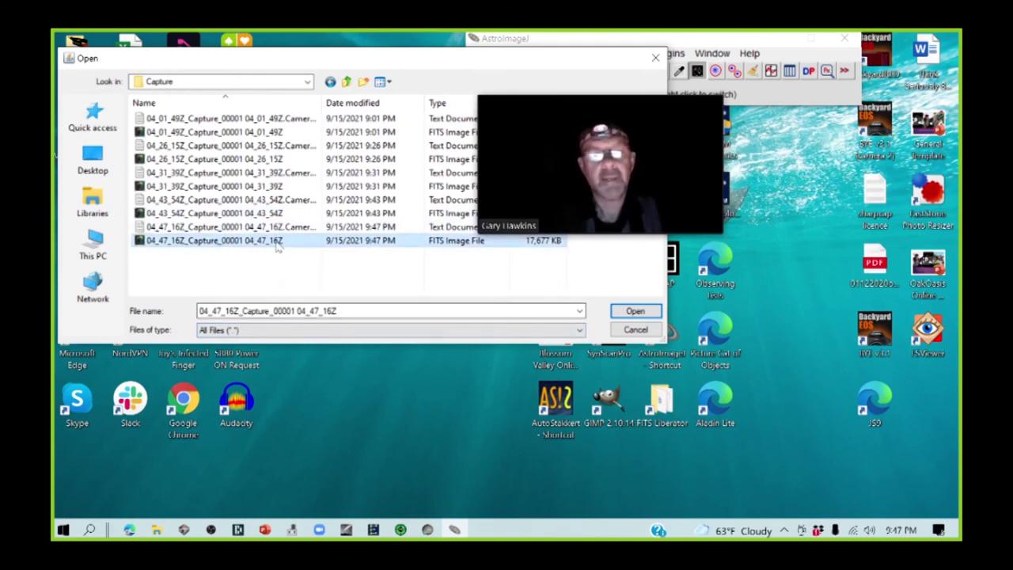
click(631, 311)
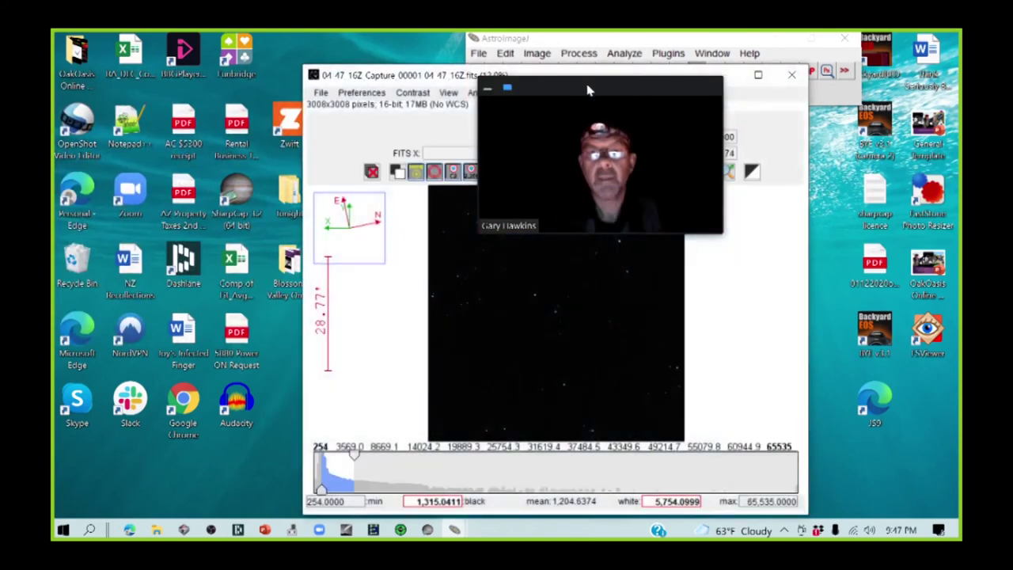
Step: Zoom in on the image to inspect star values, then return to SharpCap
drag(415, 100, 236, 73)
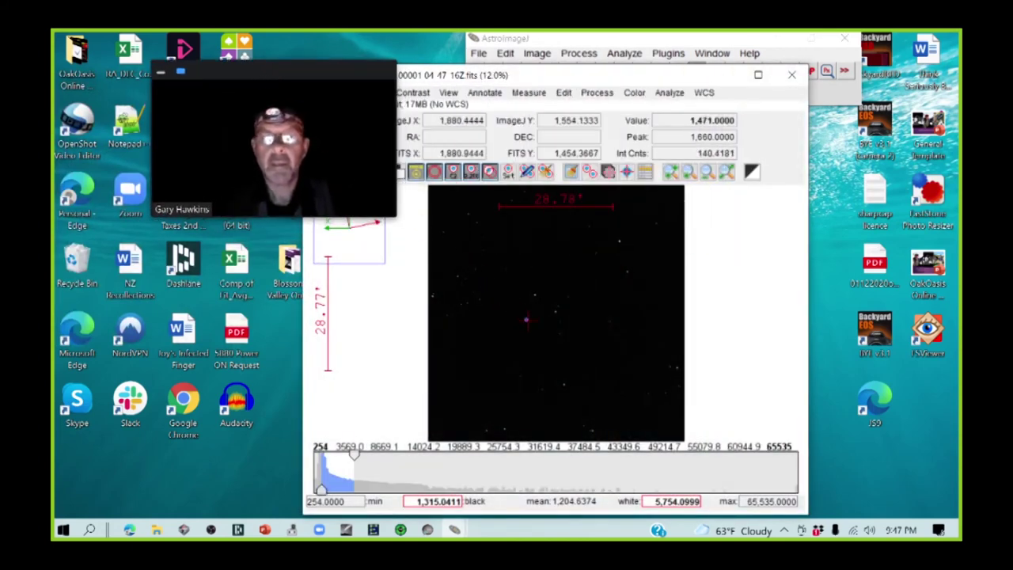
scroll(558, 332, up, 3)
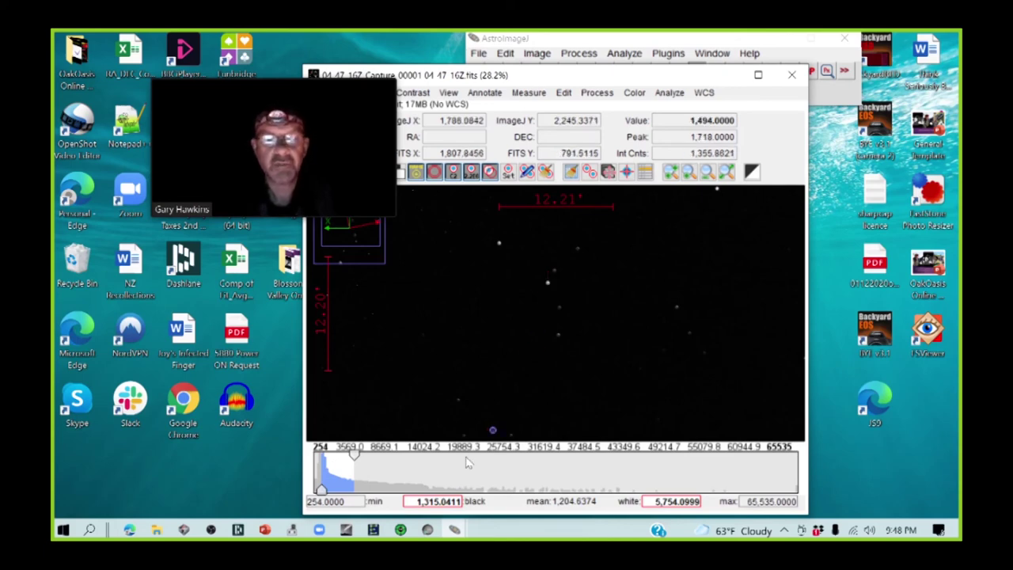
click(427, 530)
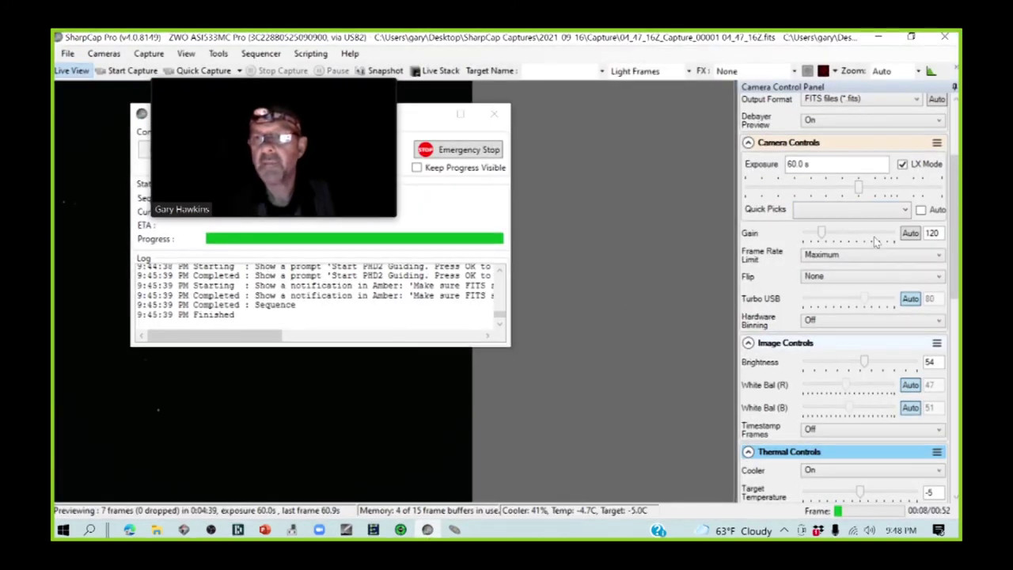
Step: Raise the gain to 153, take a 60 s snapshot, and close the sequence progress window
drag(820, 236, 824, 236)
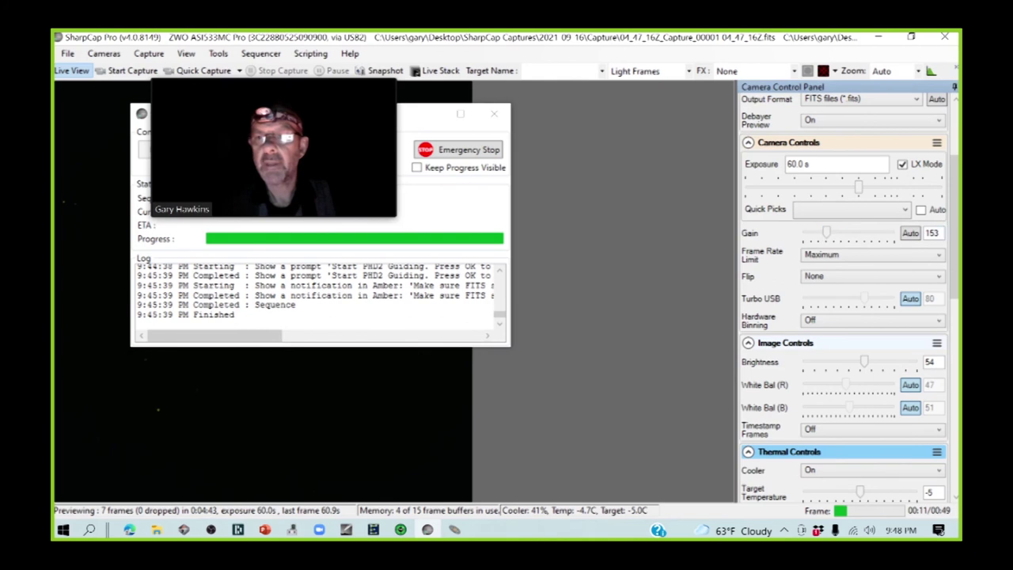
click(388, 72)
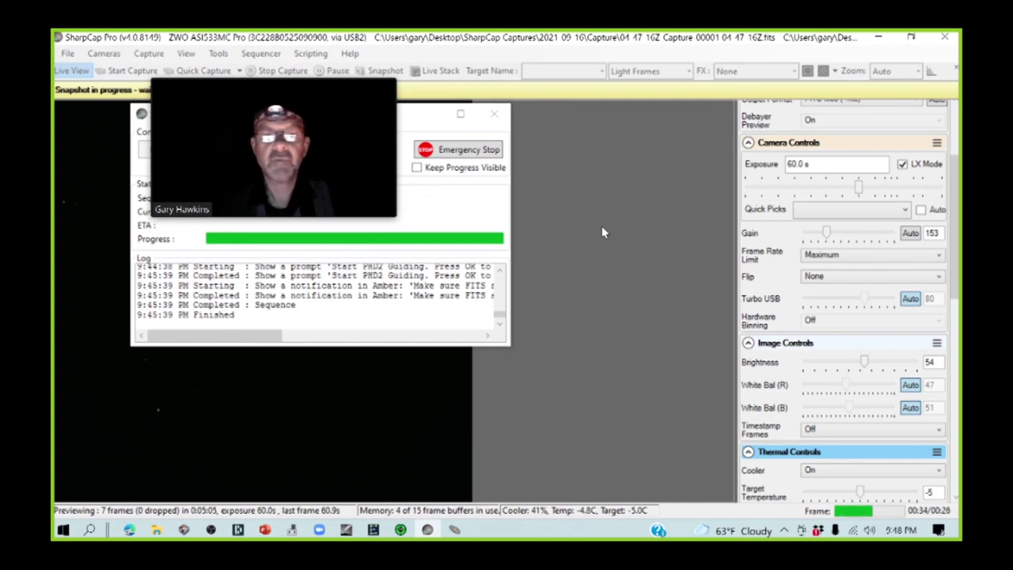
click(494, 114)
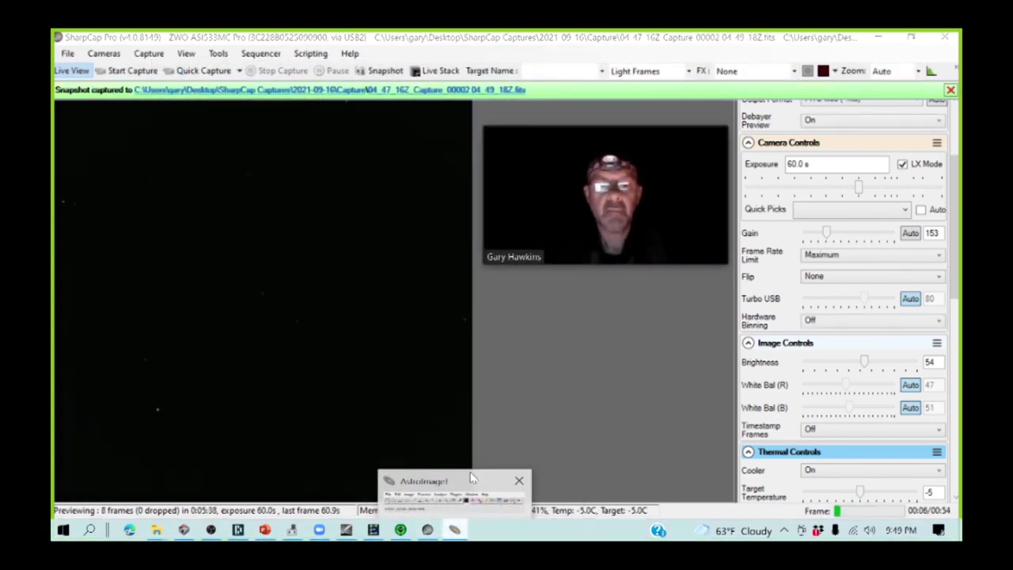
Step: Open the new snapshot 04_47_16Z_Capture_00002 04_49_18Z.fits in AstroImageJ
click(478, 53)
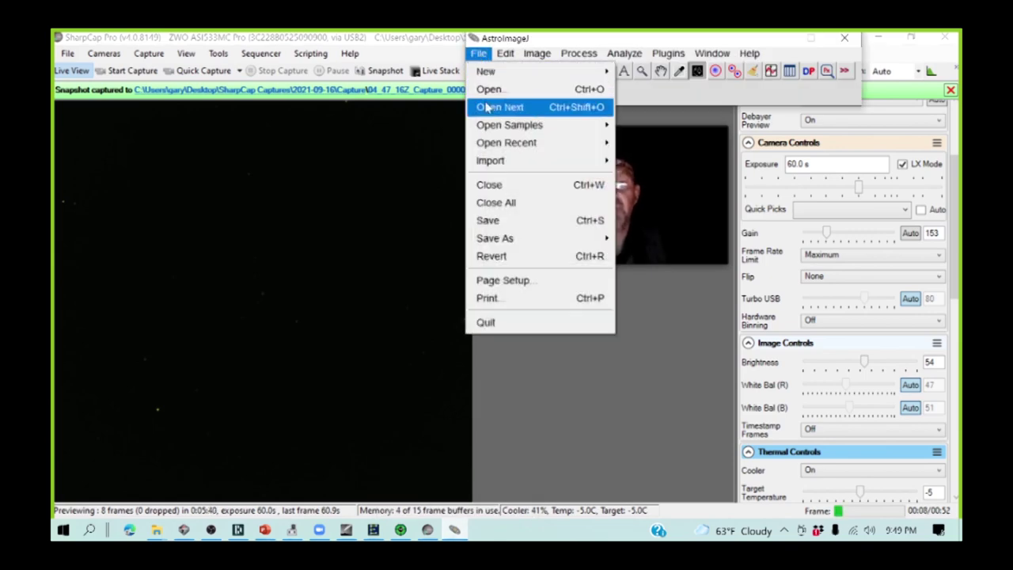
click(486, 90)
click(301, 268)
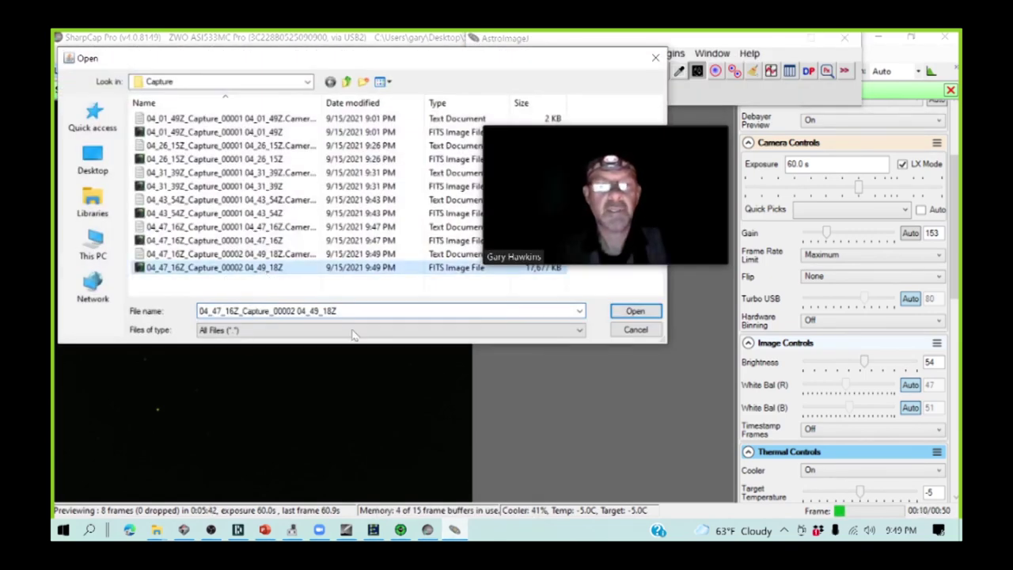
click(633, 310)
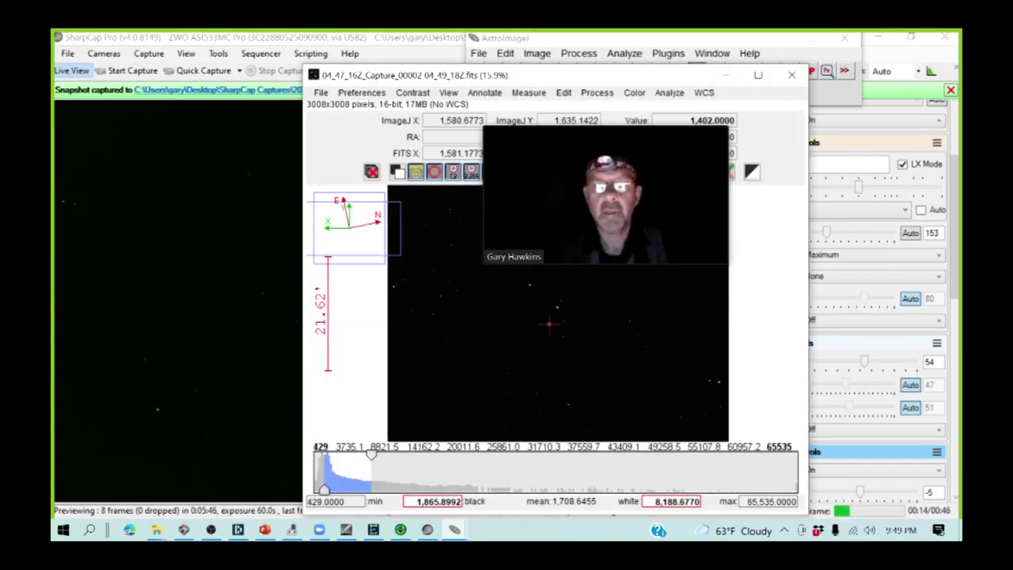
Step: Zoom in to check the star's 20,481 ADU peak, then close the image
scroll(549, 323, up, 1)
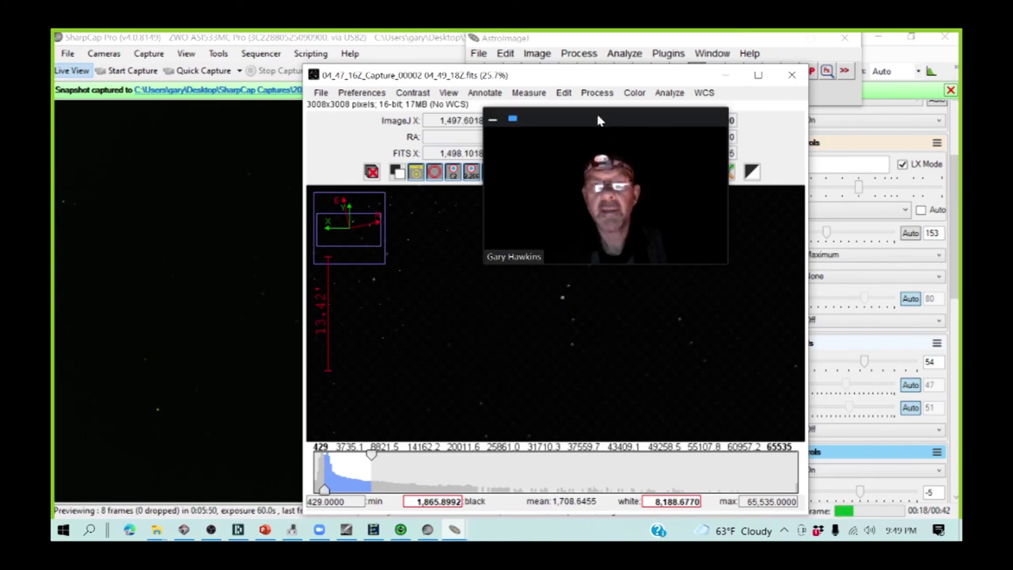
drag(608, 120, 305, 99)
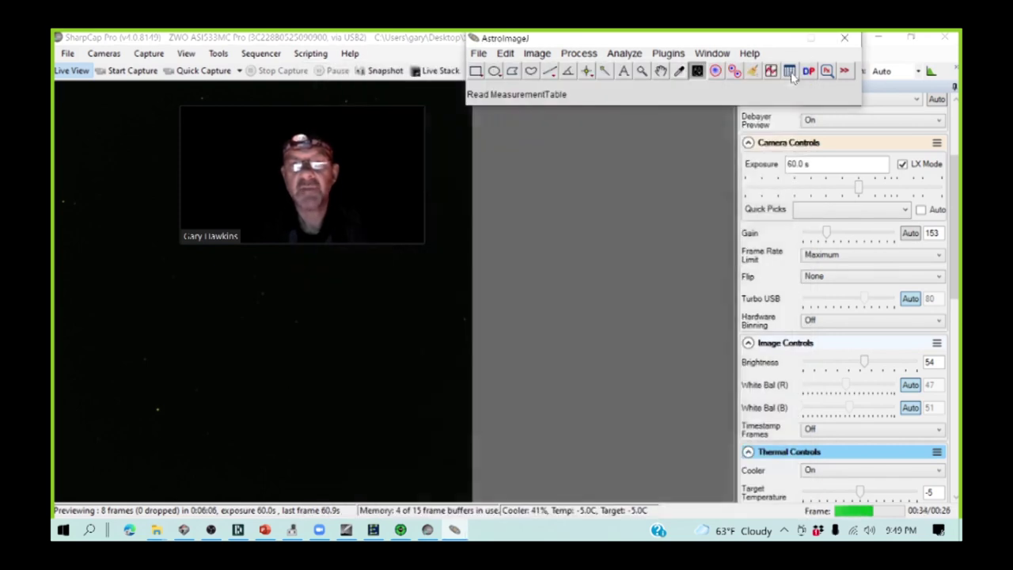
click(793, 75)
Step: Close AstroImageJ and enter 'v576 peg #2' as SharpCap's capture target name
click(844, 38)
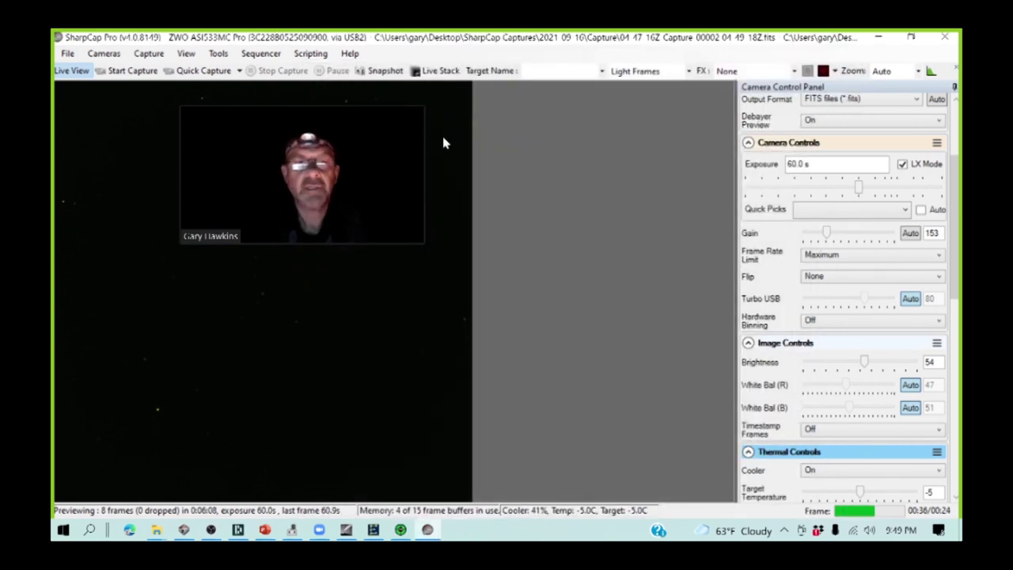
drag(376, 105, 671, 106)
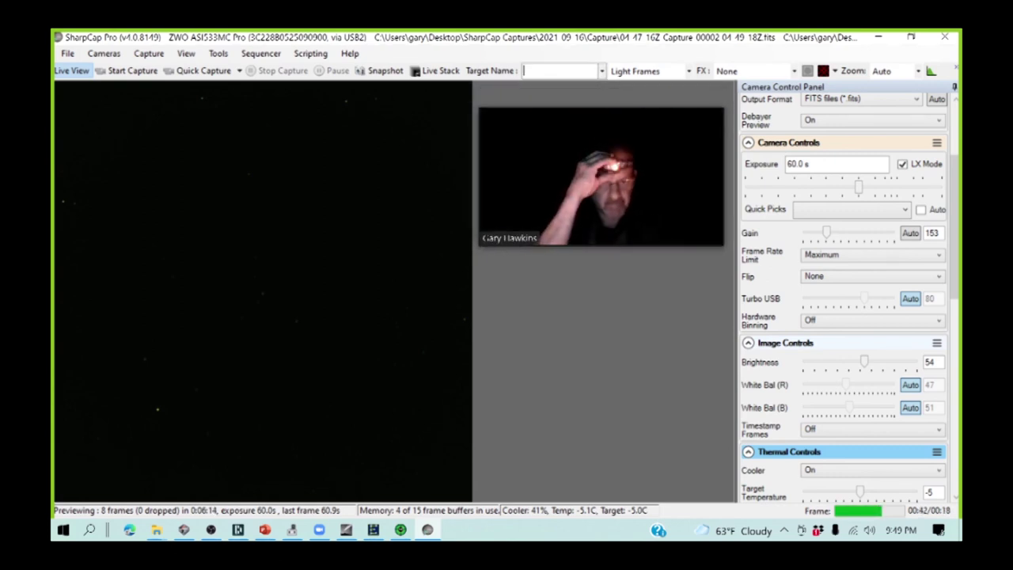
click(524, 71)
text(v576b)
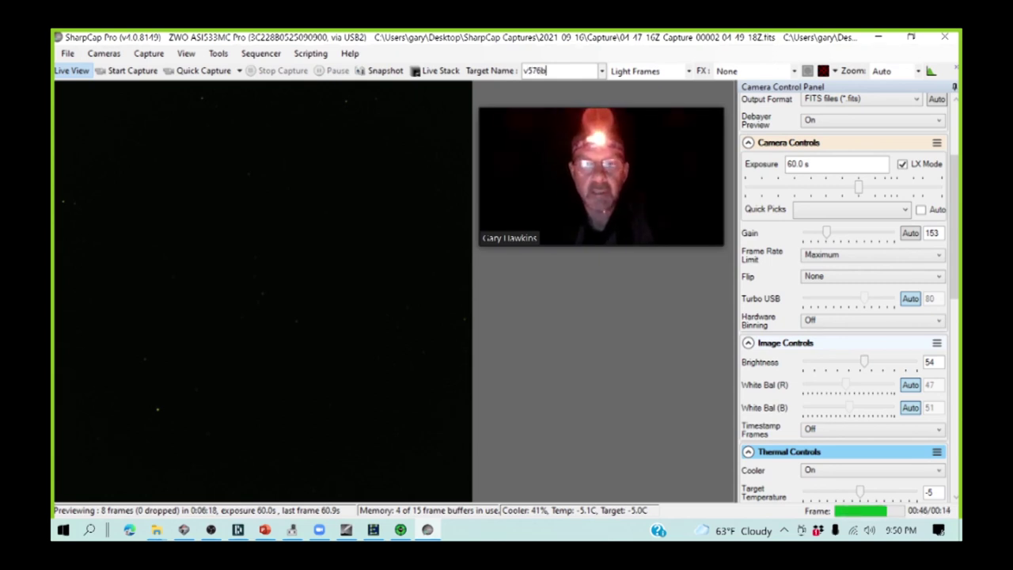
key(BackSpace)
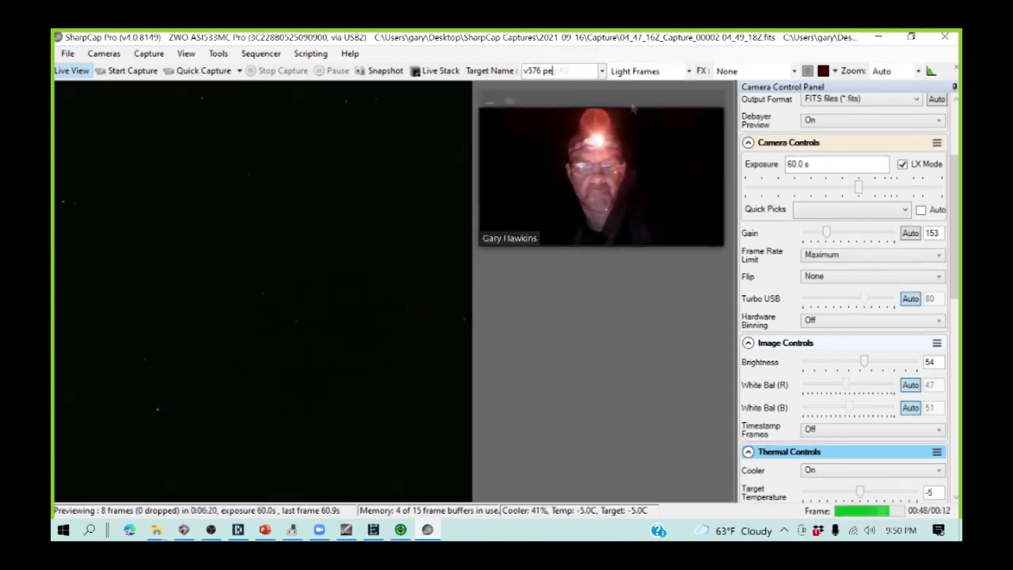
text(g #2)
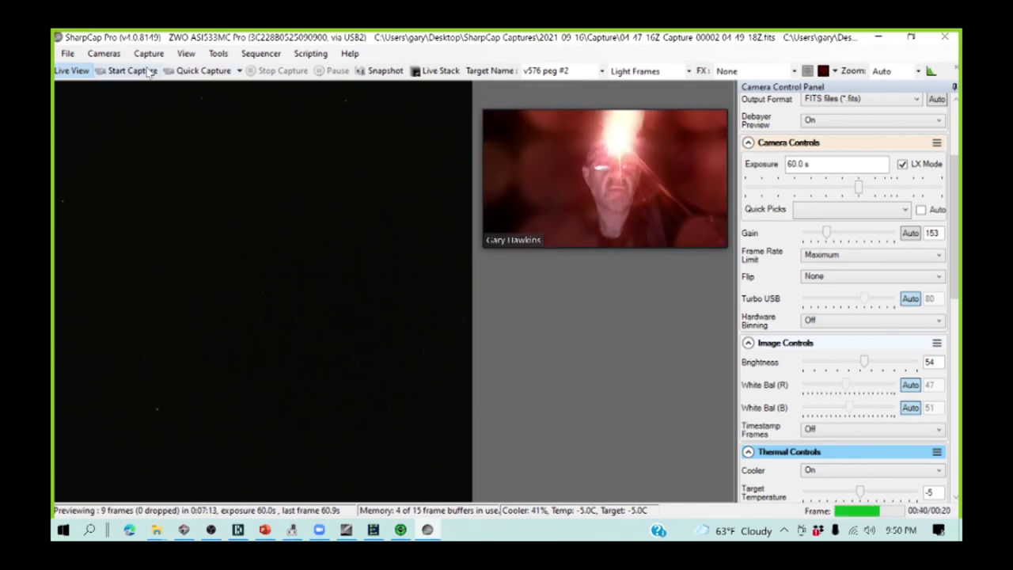
click(149, 53)
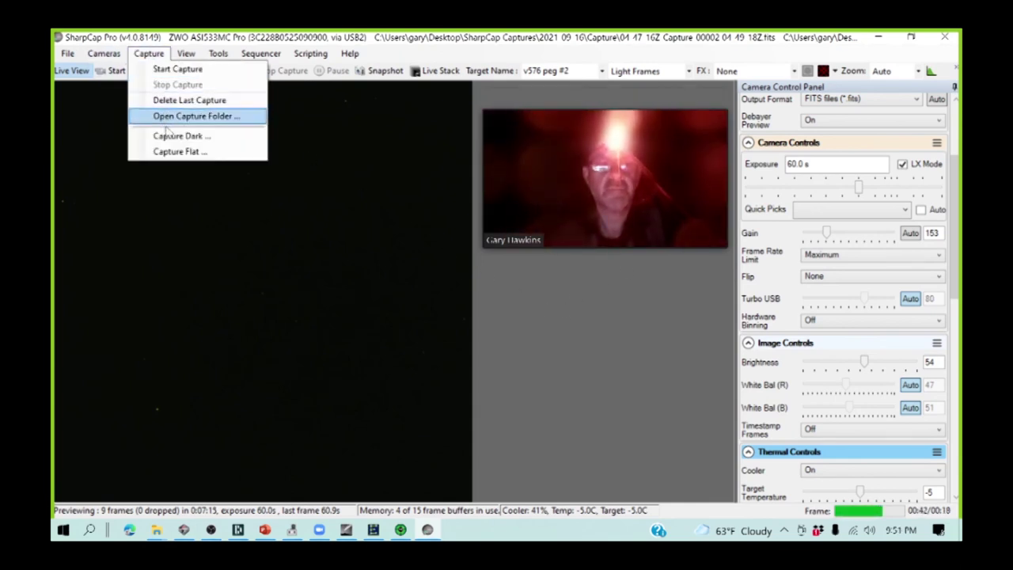
Step: Start an Unlimited capture of 60 s light frames for 'v576 peg #2'
click(151, 69)
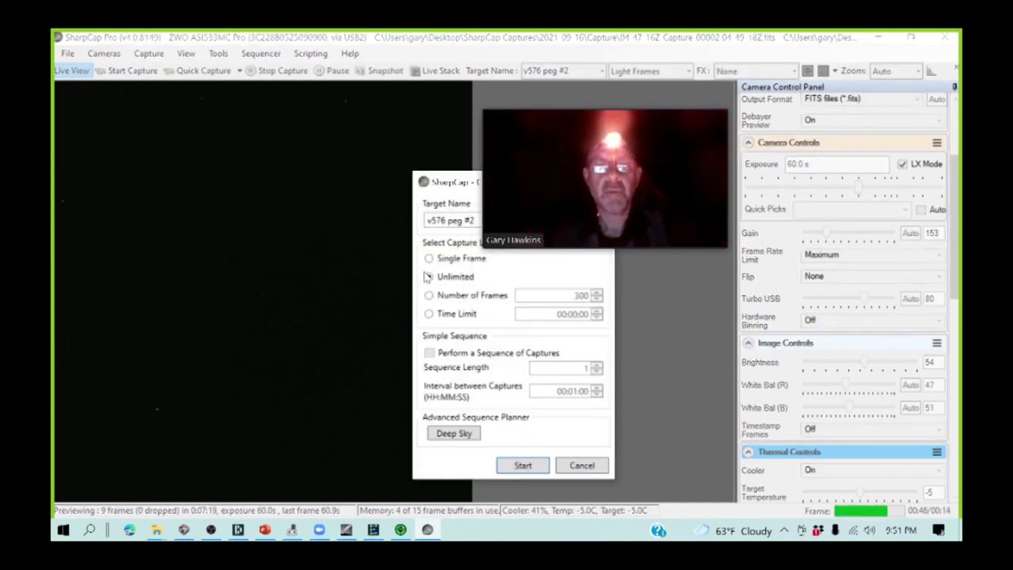
click(428, 277)
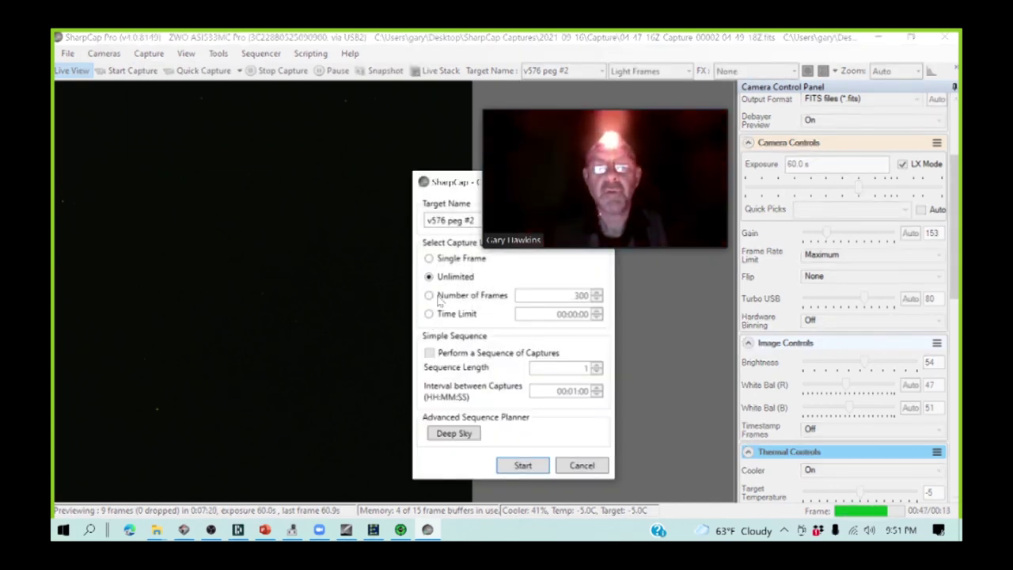
click(522, 466)
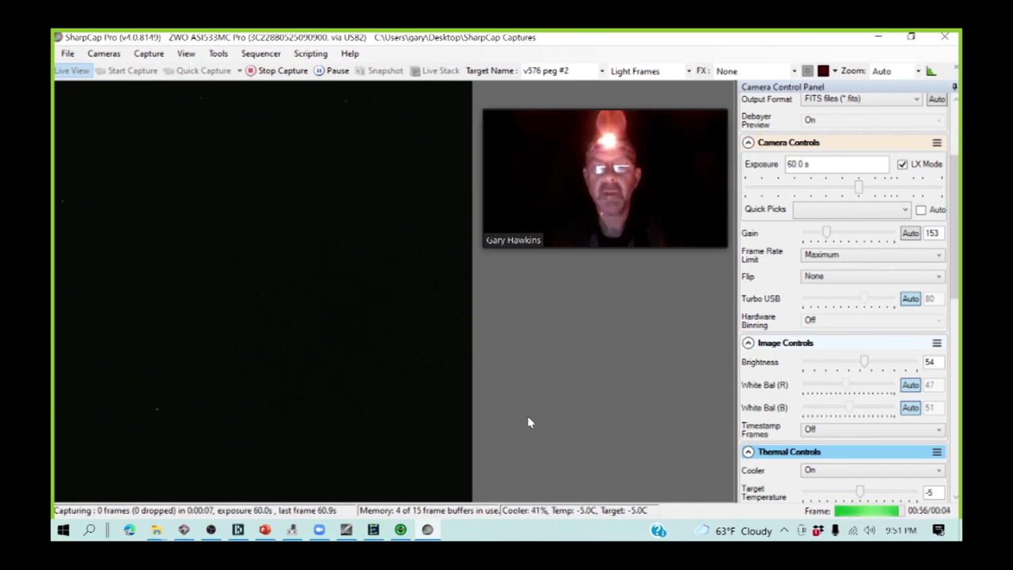
mouse_move(402, 535)
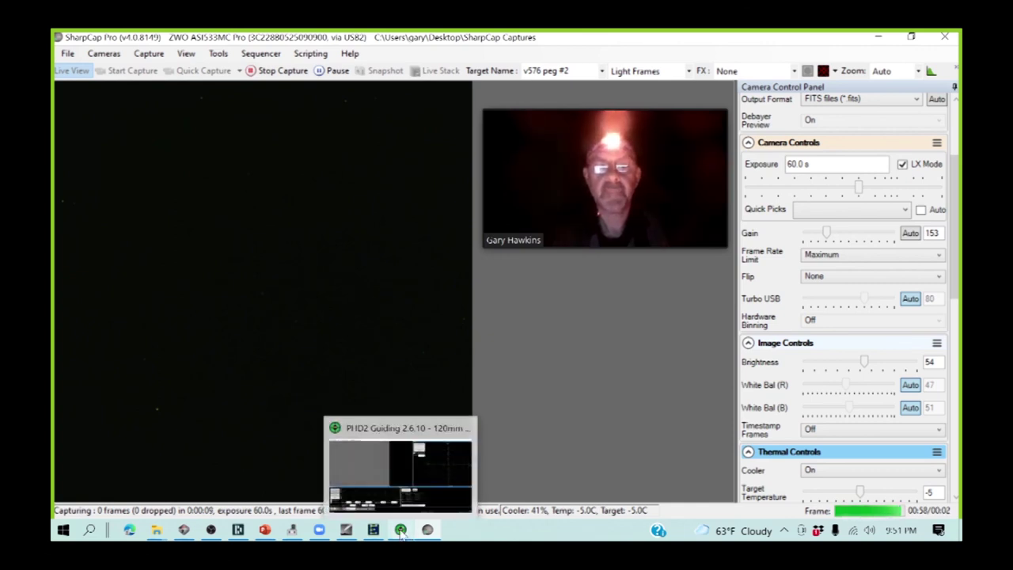